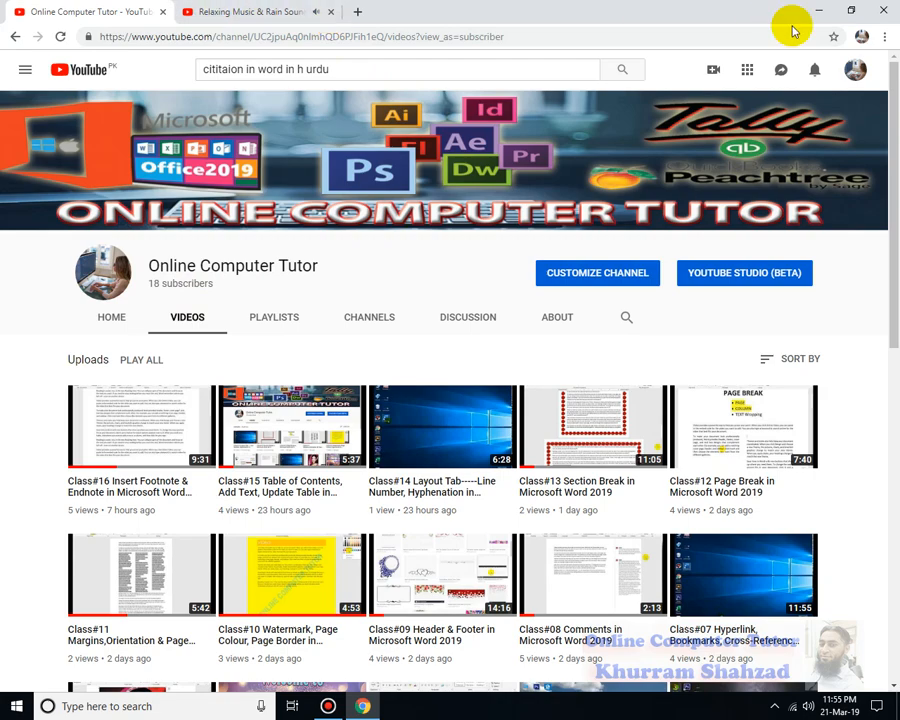
- Minimize the browser showing the YouTube channel's videos to reveal the desktop
left_click(818, 10)
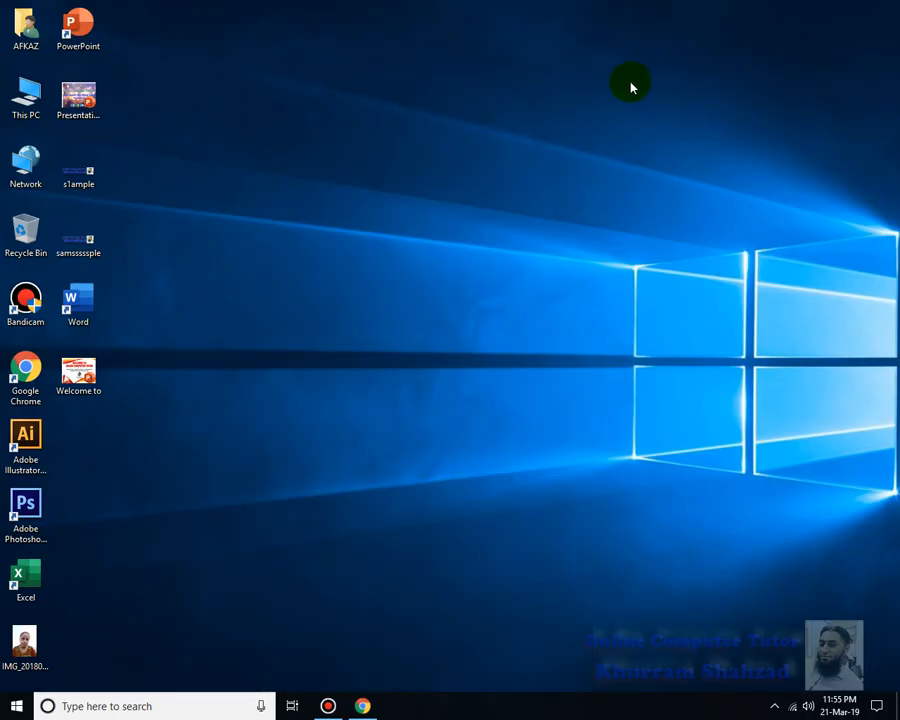
- Launch Word from its desktop icon and start a blank document
double_click(86, 317)
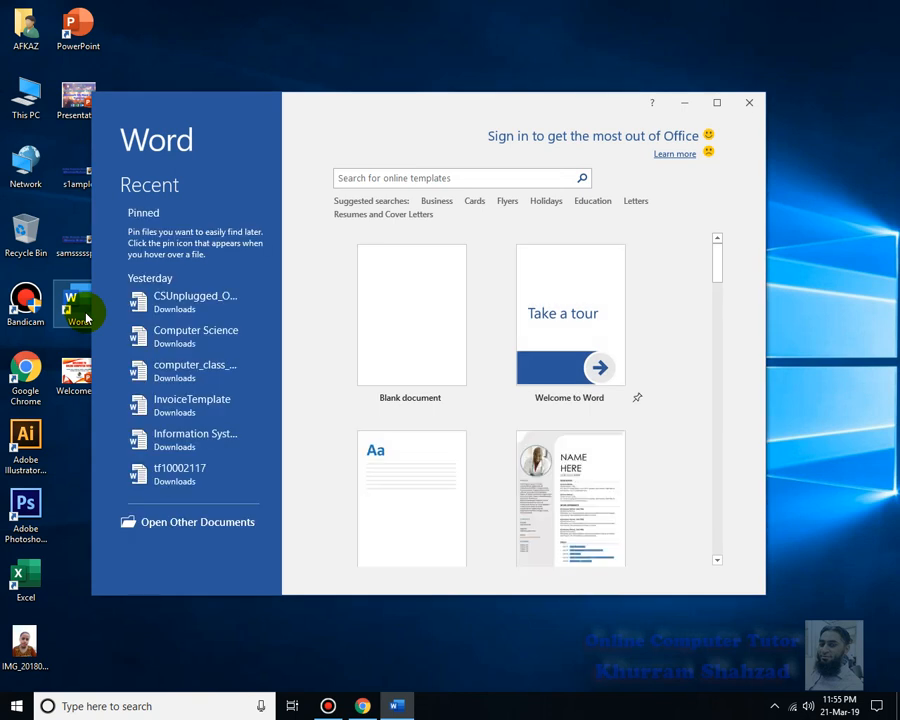
left_click(411, 301)
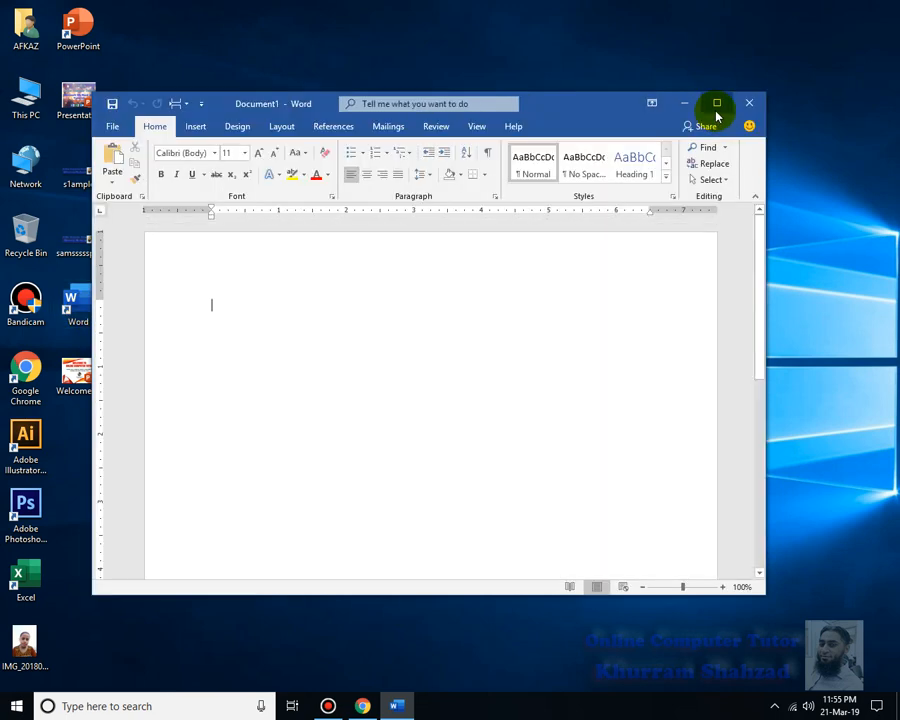
- Maximize the Word window, show the References tab, and type =RAND() on the first line
left_click(716, 101)
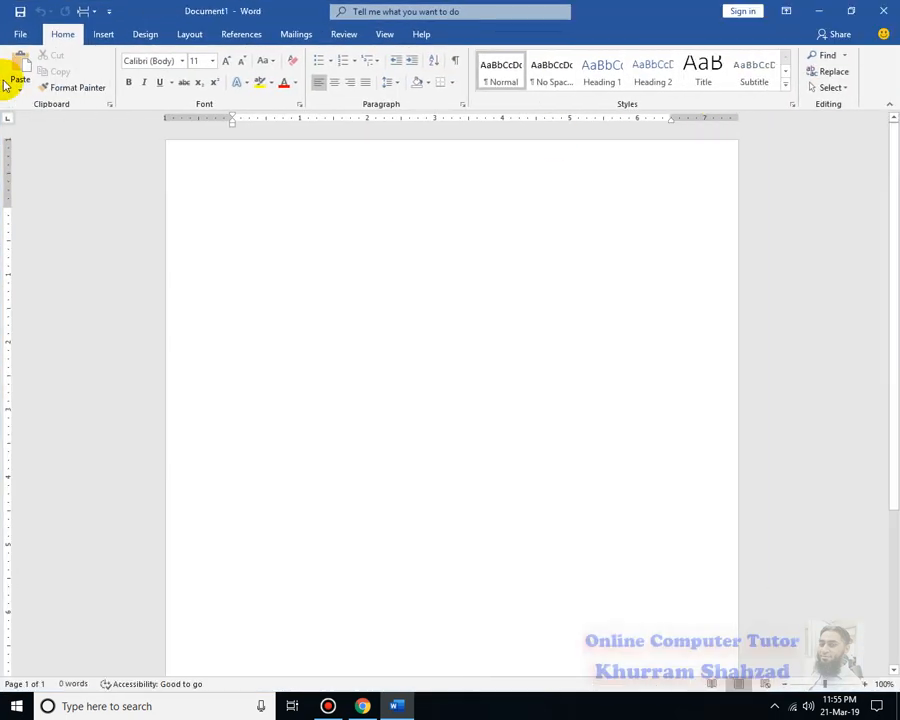
left_click(256, 45)
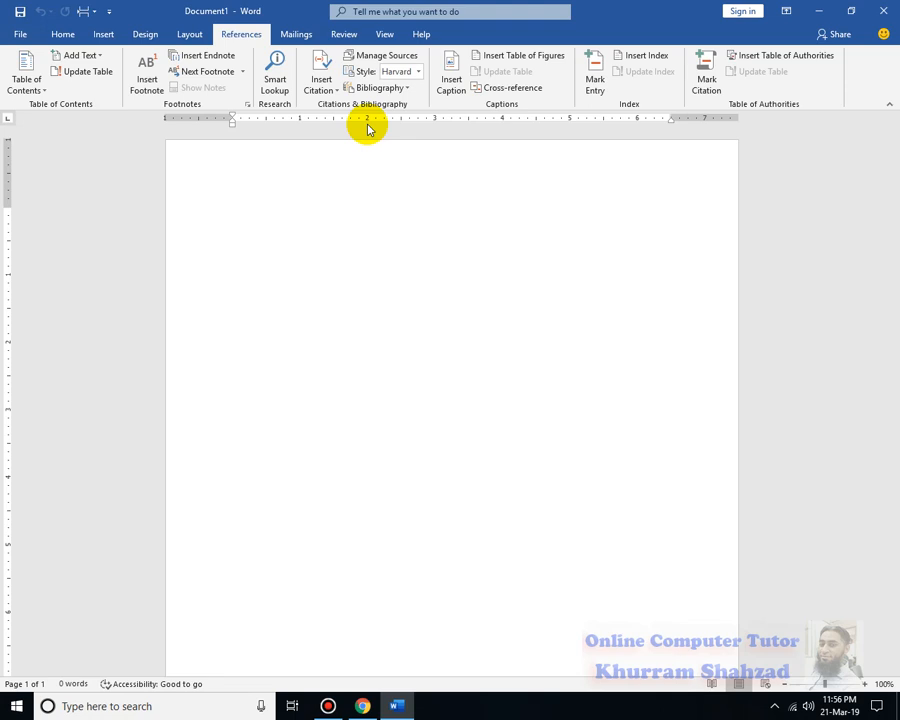
type("=RAND(")
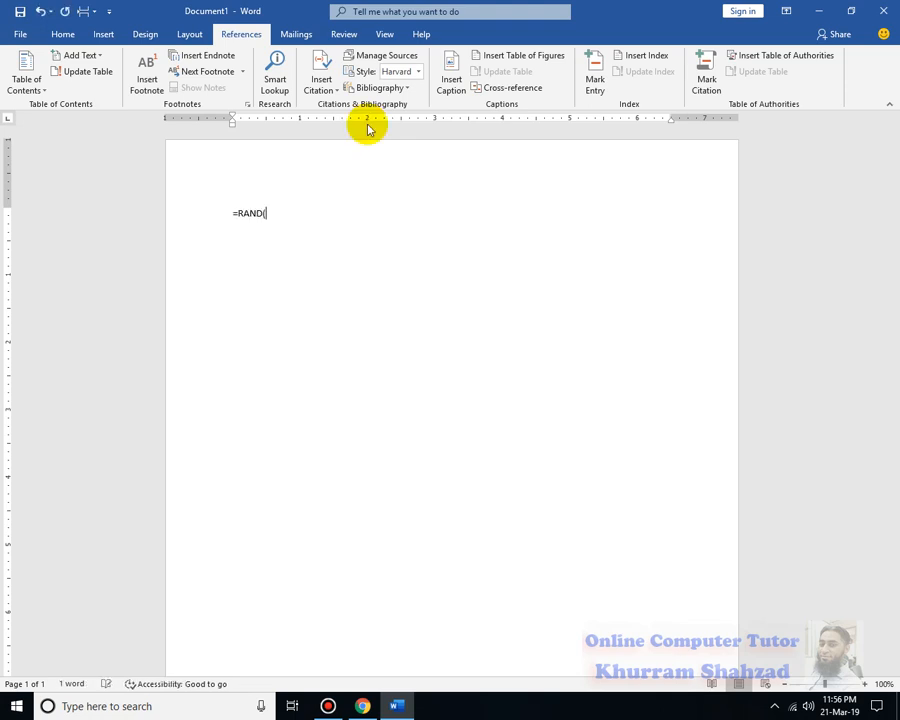
type(")")
- Generate five sample paragraphs with =RAND(), zoom in, and place the cursor after the first paragraph
key("Return")
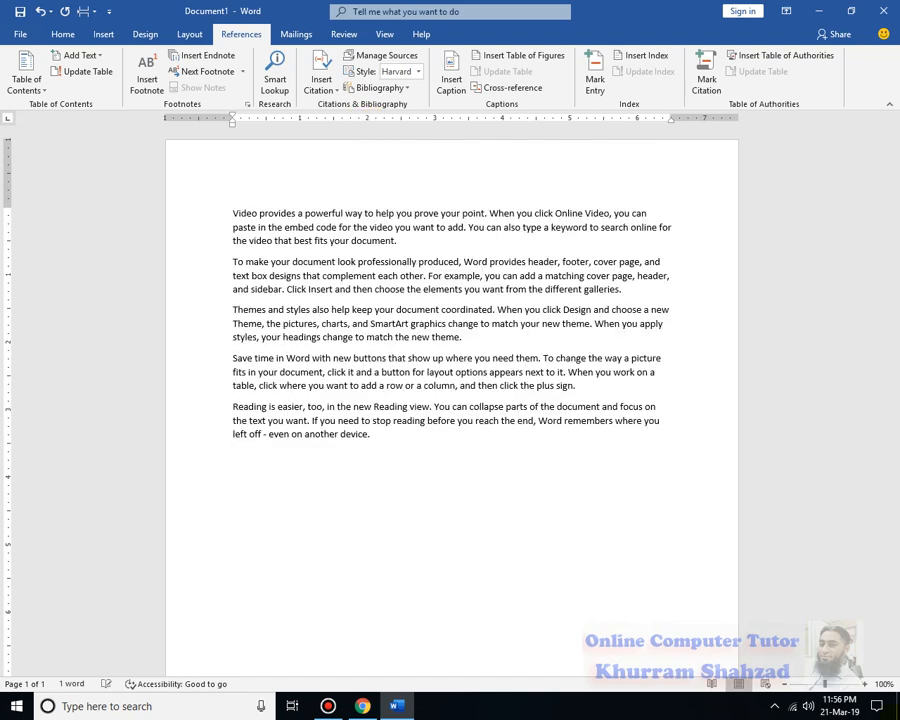
mouse_move(826, 685)
left_mouse_down()
mouse_move(836, 685)
mouse_move(787, 686)
mouse_move(827, 685)
left_mouse_up()
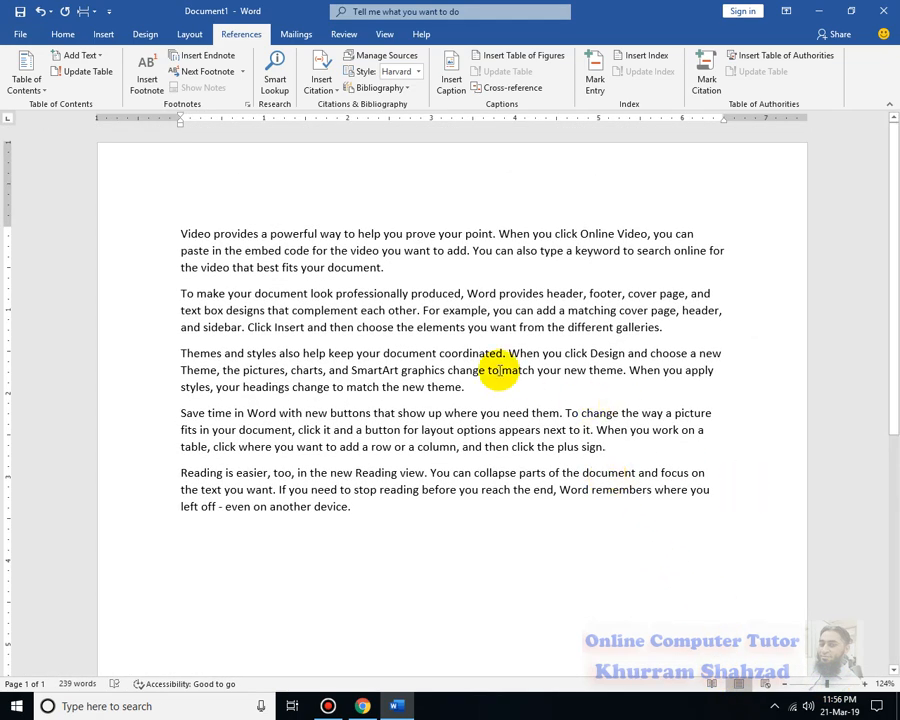
left_click(405, 267)
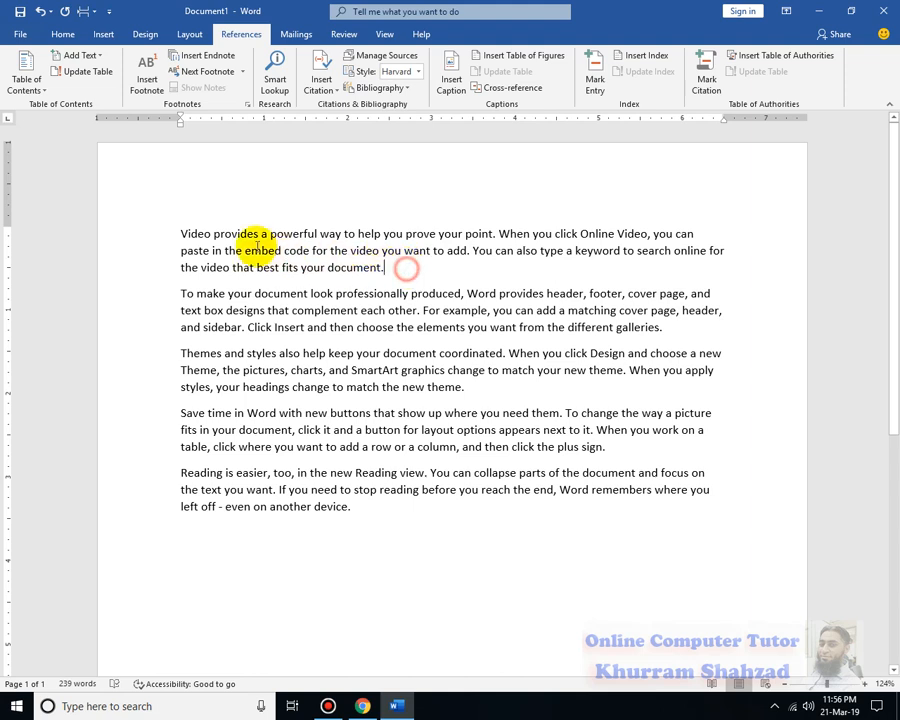
double_click(160, 227)
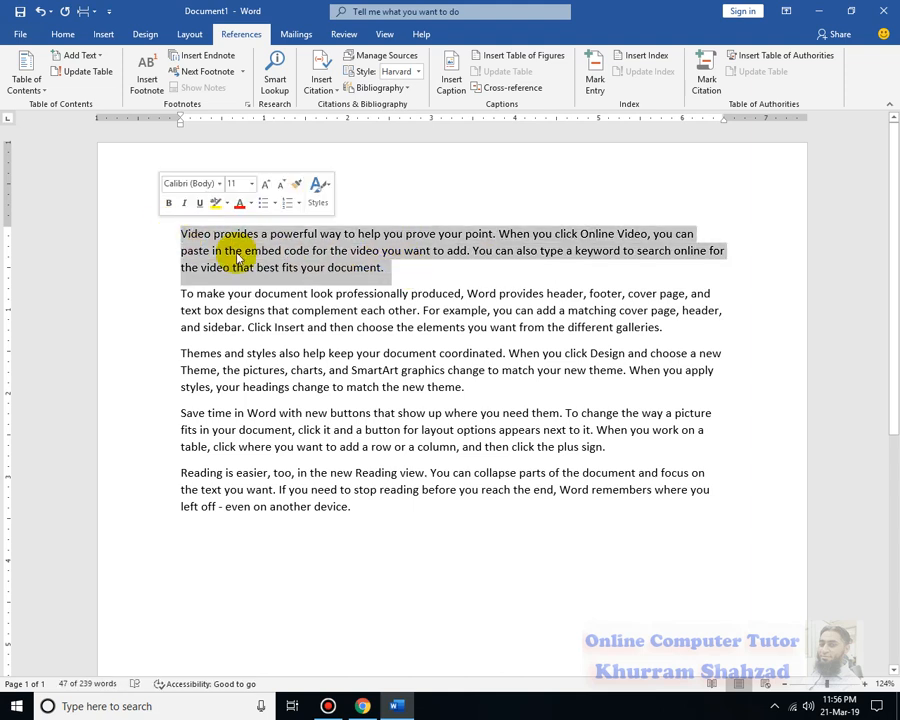
left_click(412, 272)
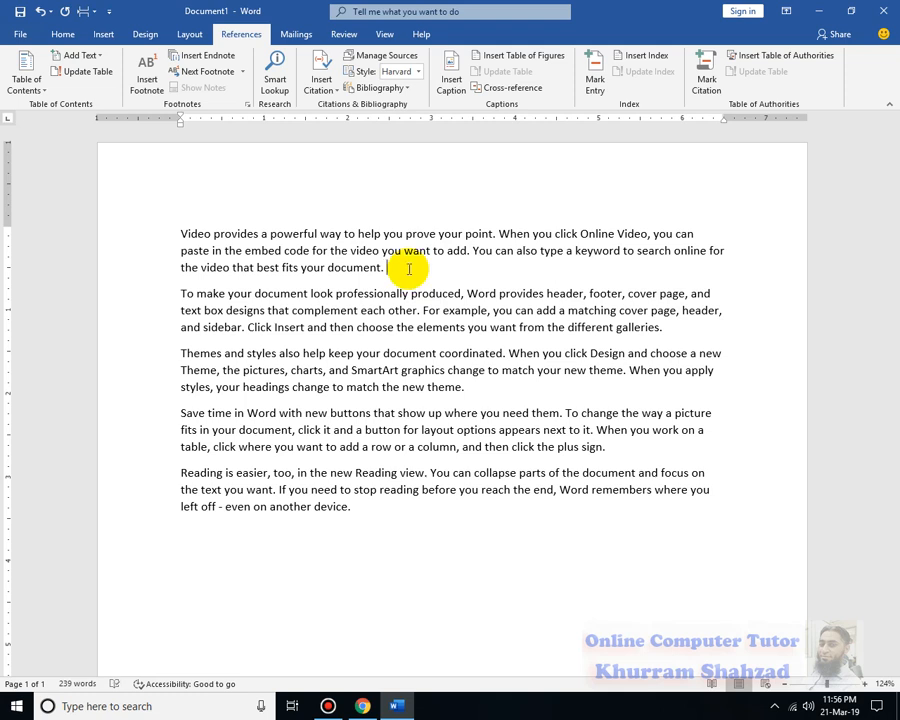
key("shift+Right")
key("shift+Right")
key("shift+Right")
key("shift+Left")
key("shift+Left")
left_click(412, 274)
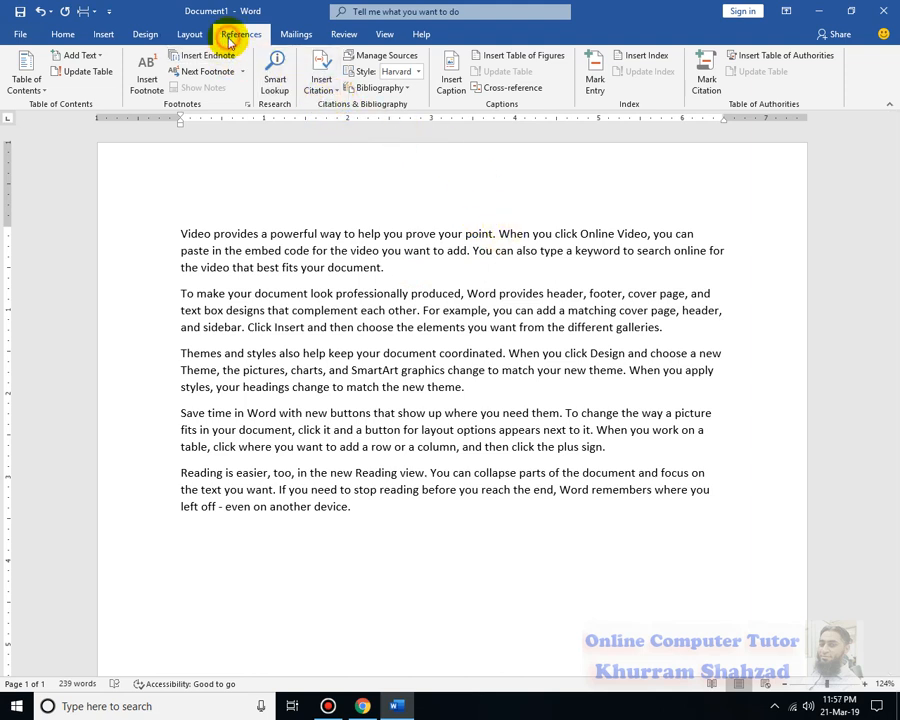
- Open the Create Source dialog through Insert Citation > Add New Source
left_click(341, 95)
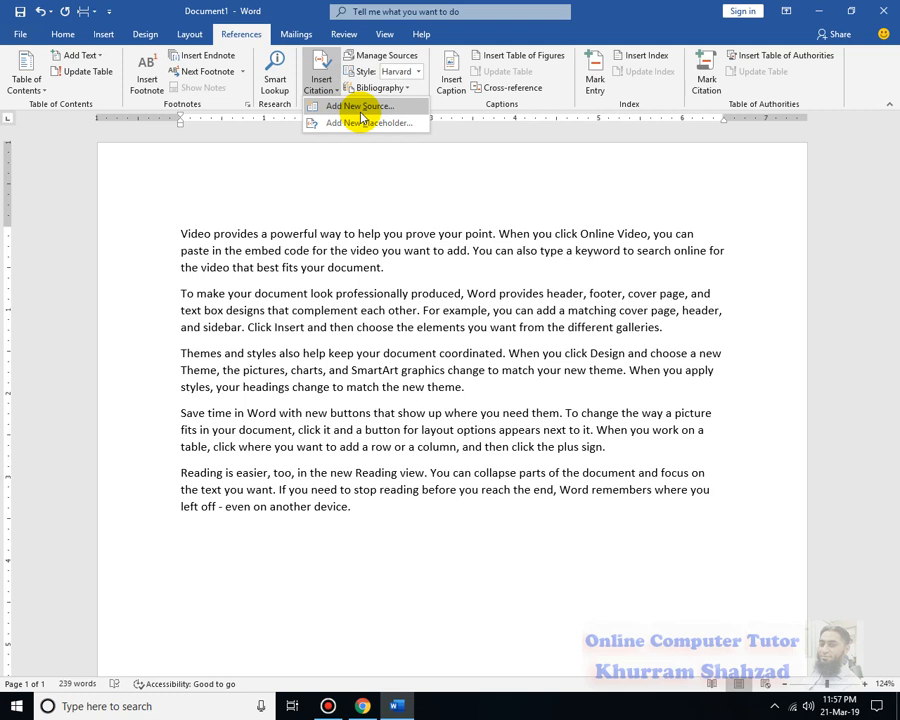
left_click(452, 249)
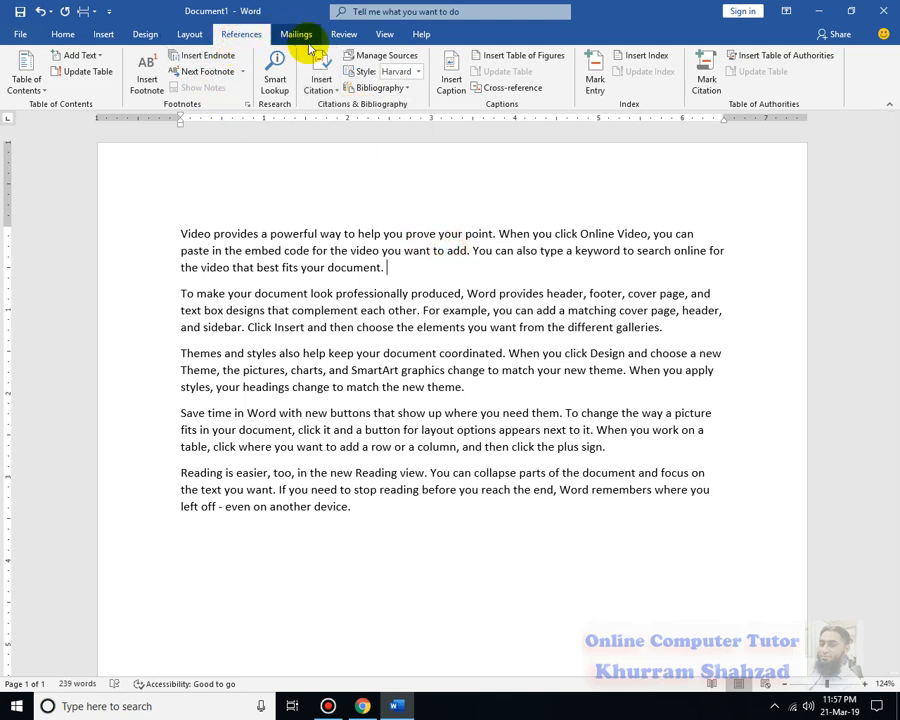
left_click(329, 97)
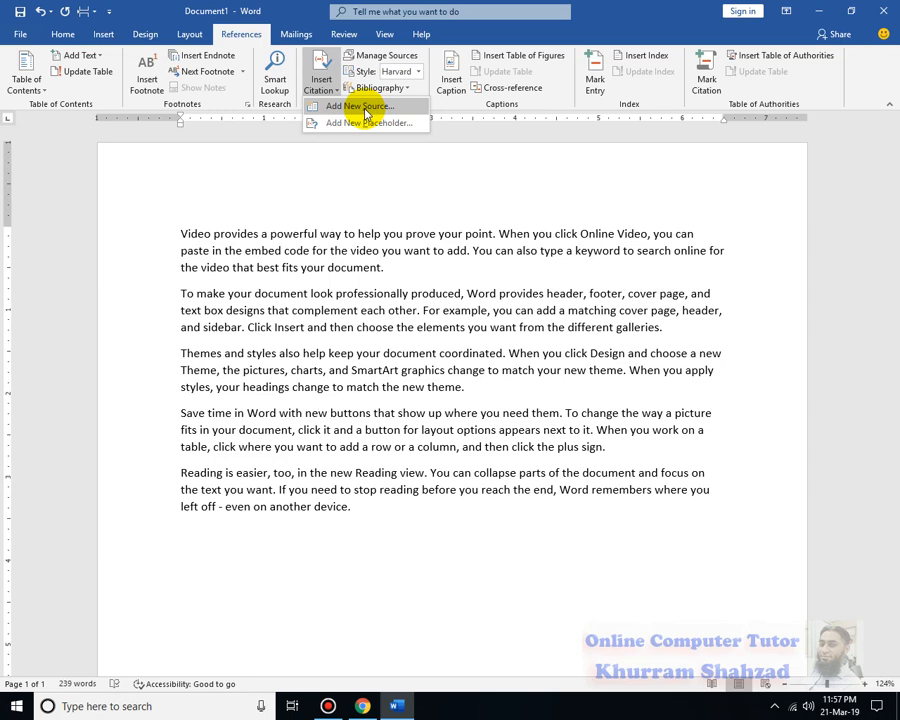
left_click(364, 107)
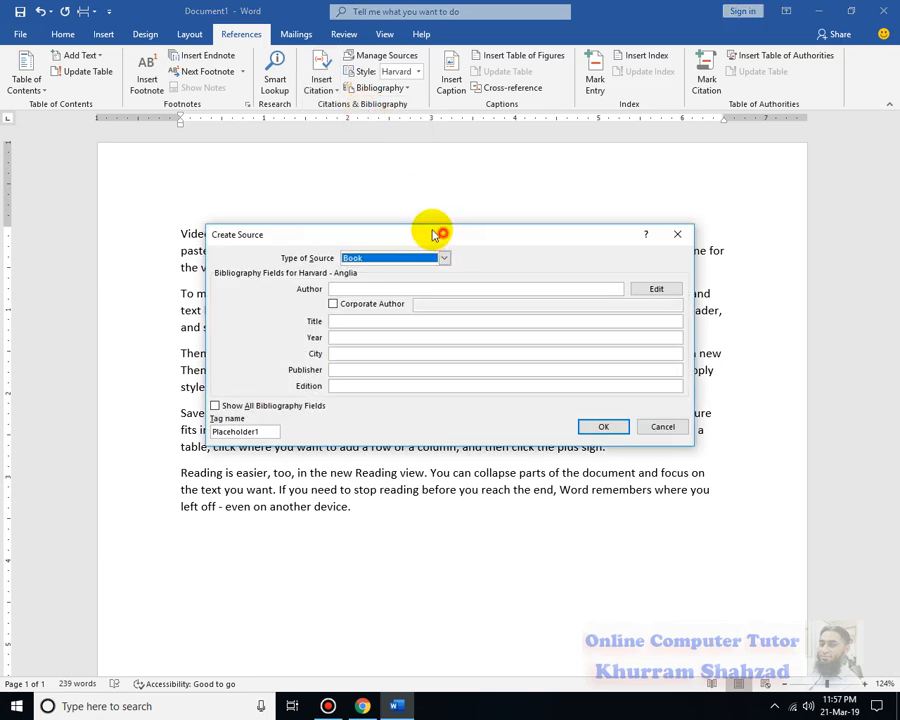
left_click_drag(443, 231, 416, 246)
left_click(412, 262)
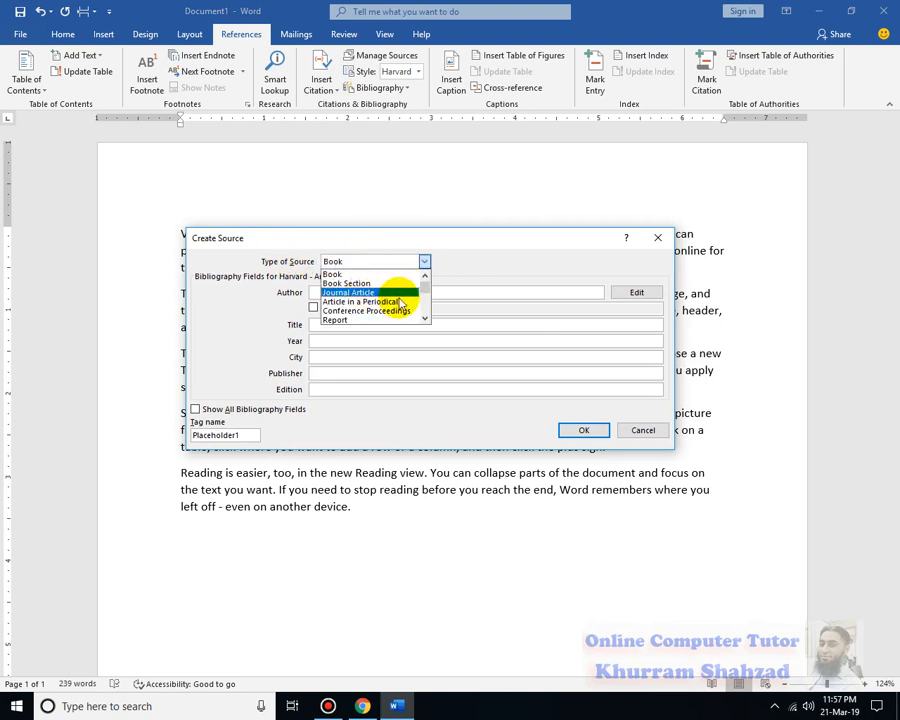
scroll(424, 298, "down", 1)
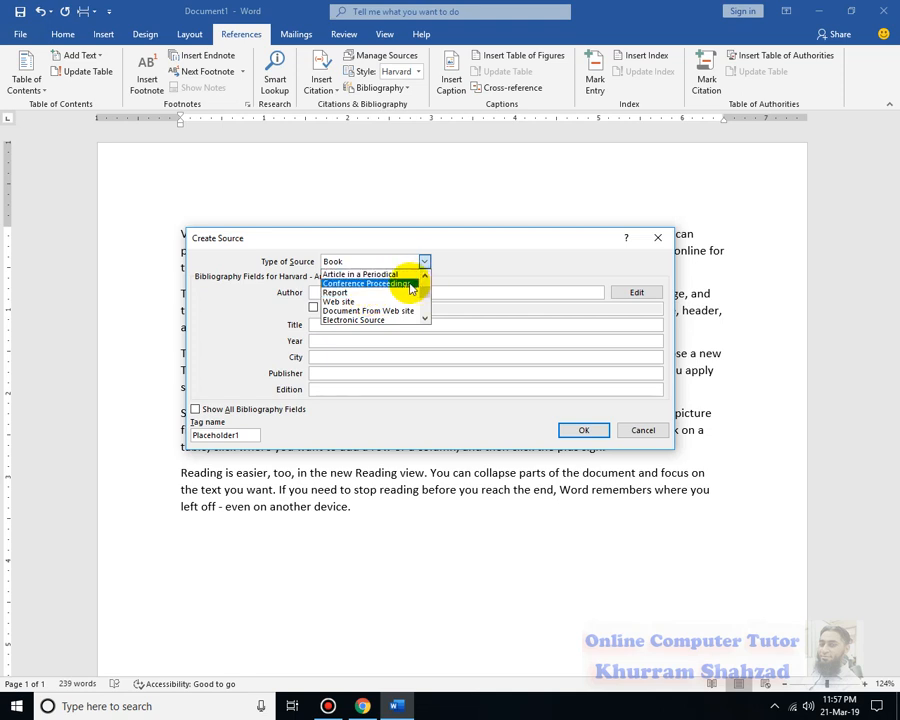
left_click_drag(424, 290, 427, 307)
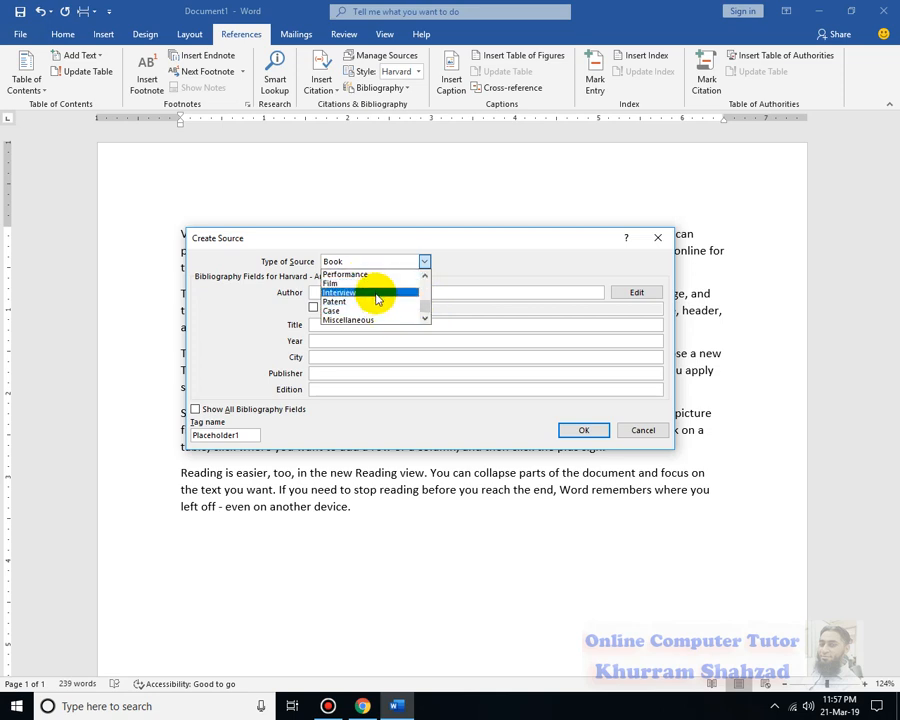
left_click_drag(424, 305, 424, 287)
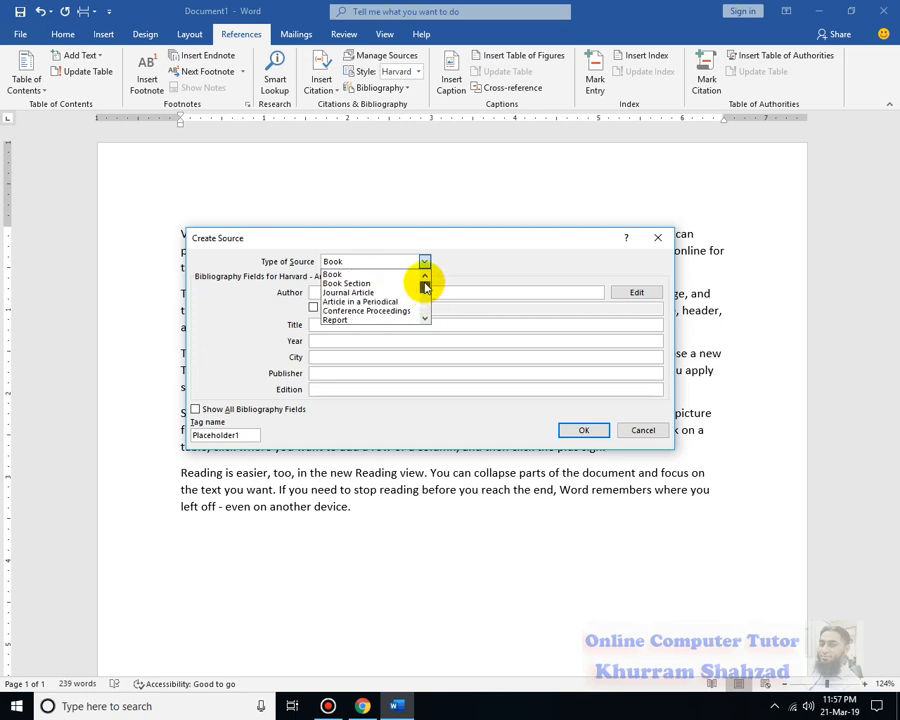
left_click(344, 275)
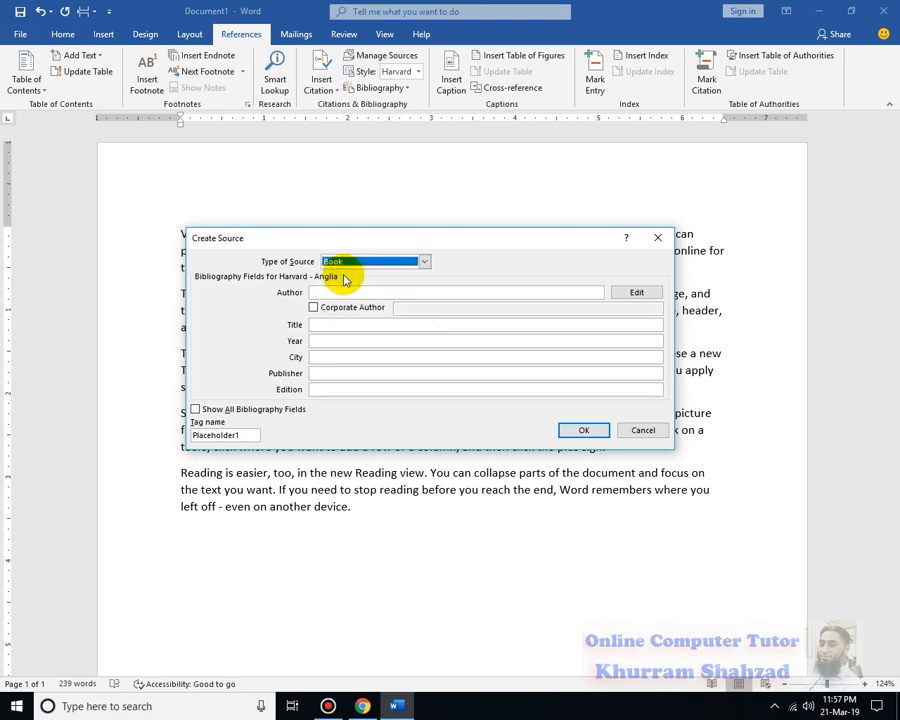
left_click(346, 291)
left_click(350, 324)
left_click(331, 293)
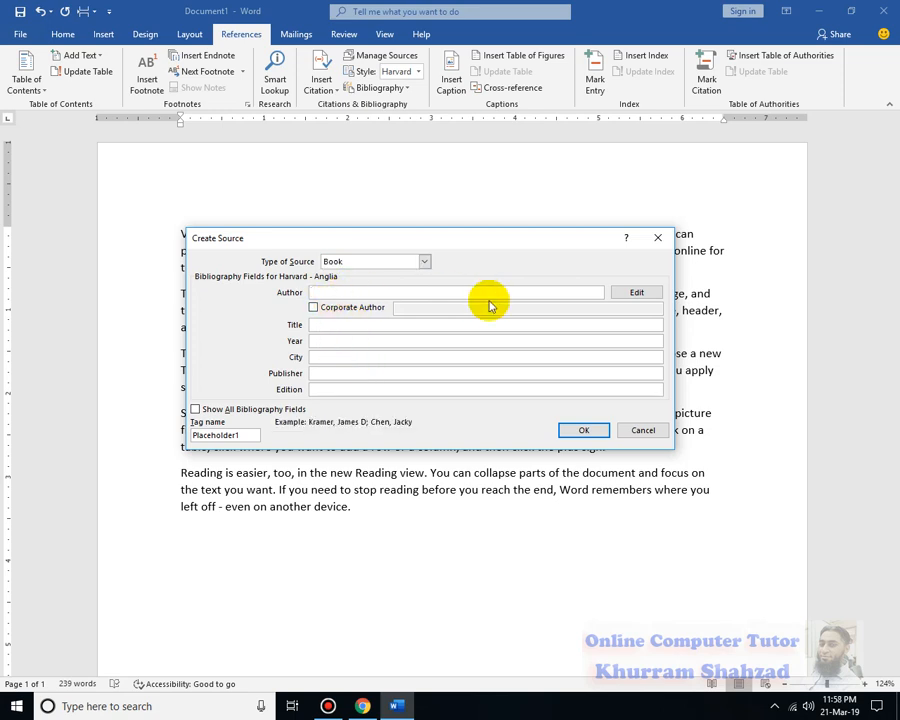
- Enter the book author's full name in the Author field, correcting an initial typo
key("ctrl+a")
key("BackSpace")
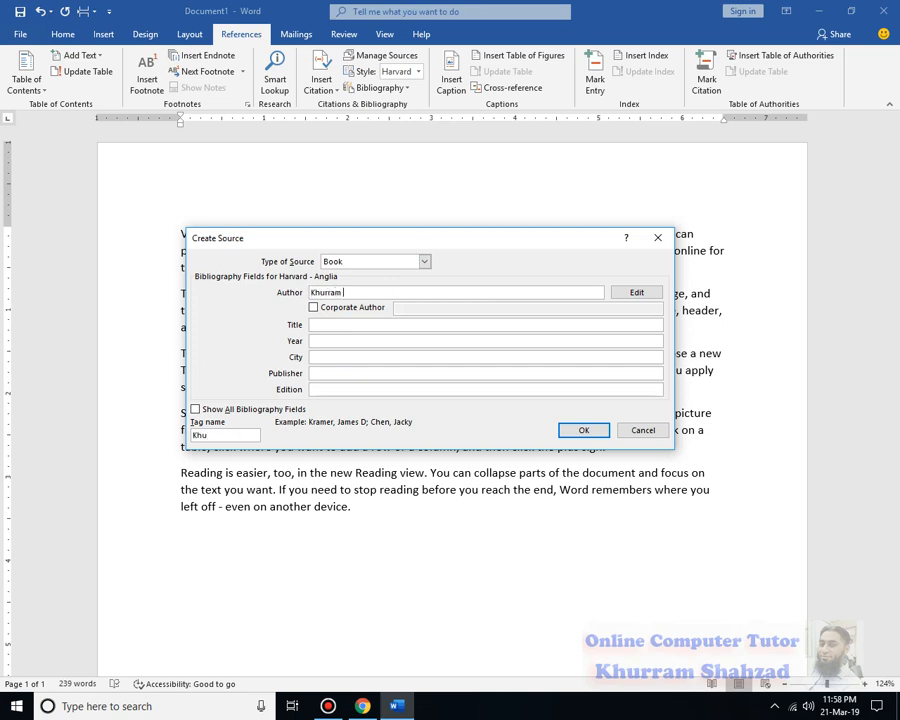
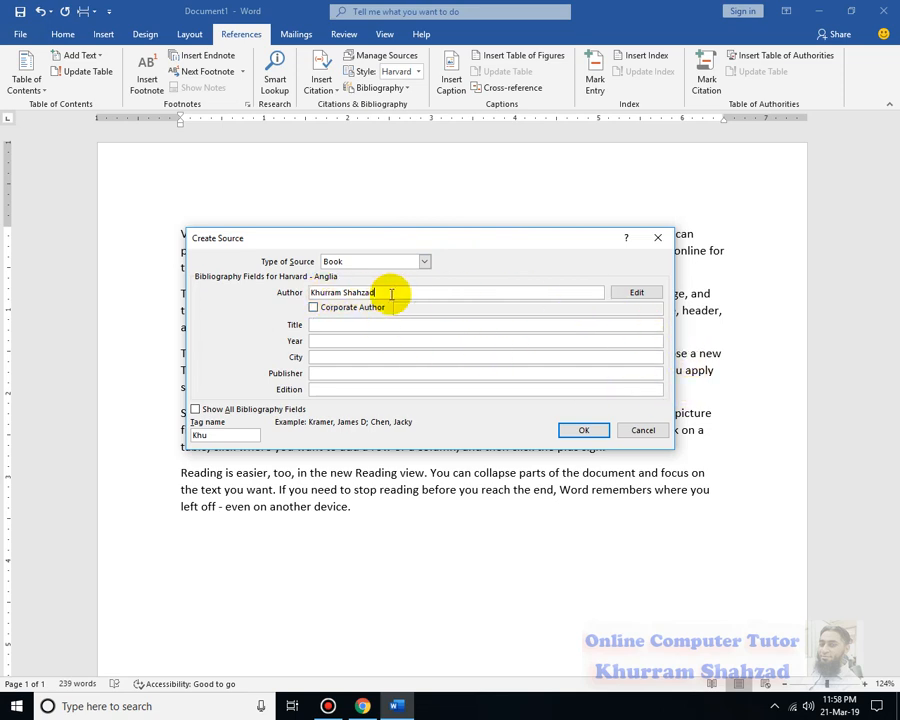
- Enter title Computer Introduction, year 2016, and publisher ABC PRinter
left_click(319, 326)
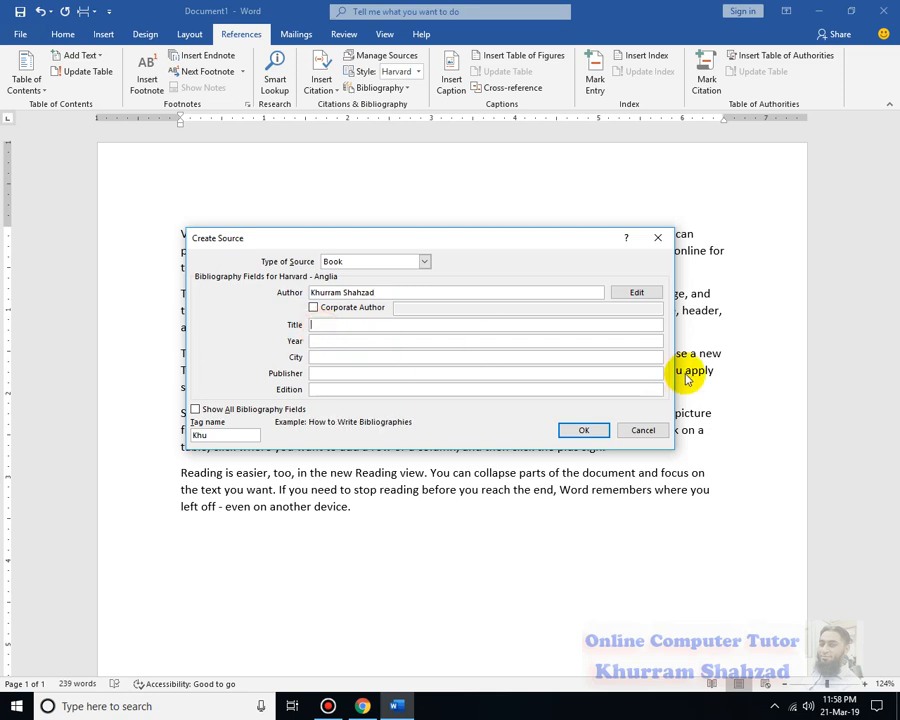
type("Computer Introduction")
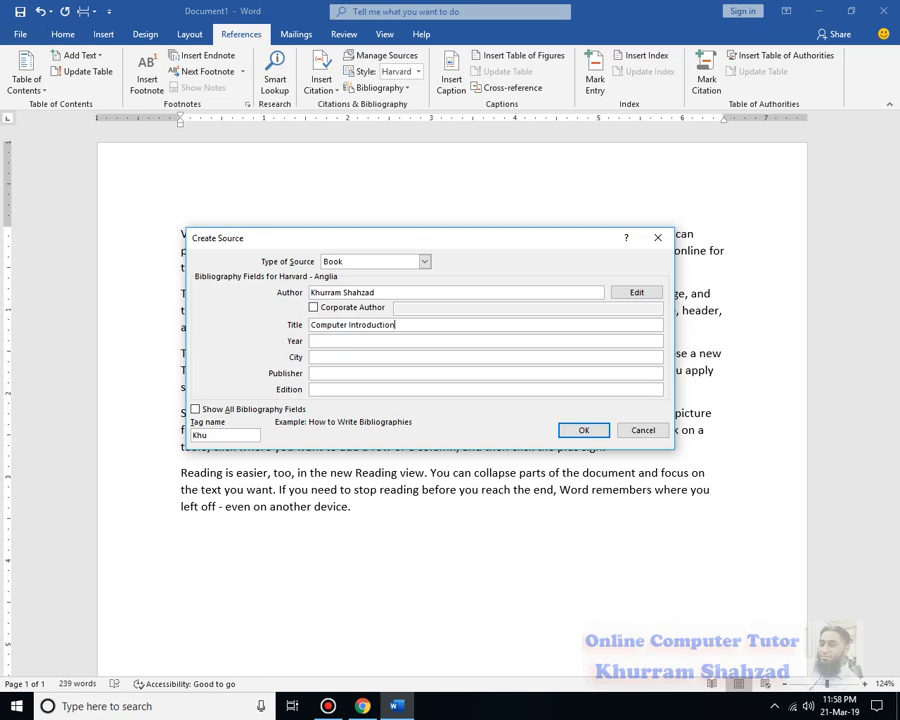
key("Tab")
type("2016")
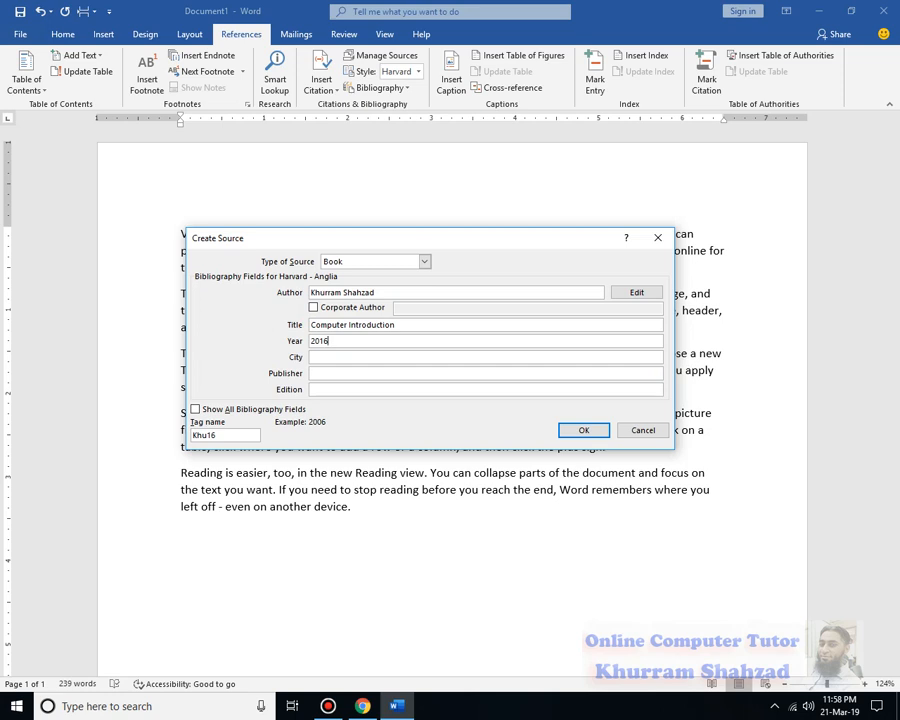
key("Tab")
key("Tab")
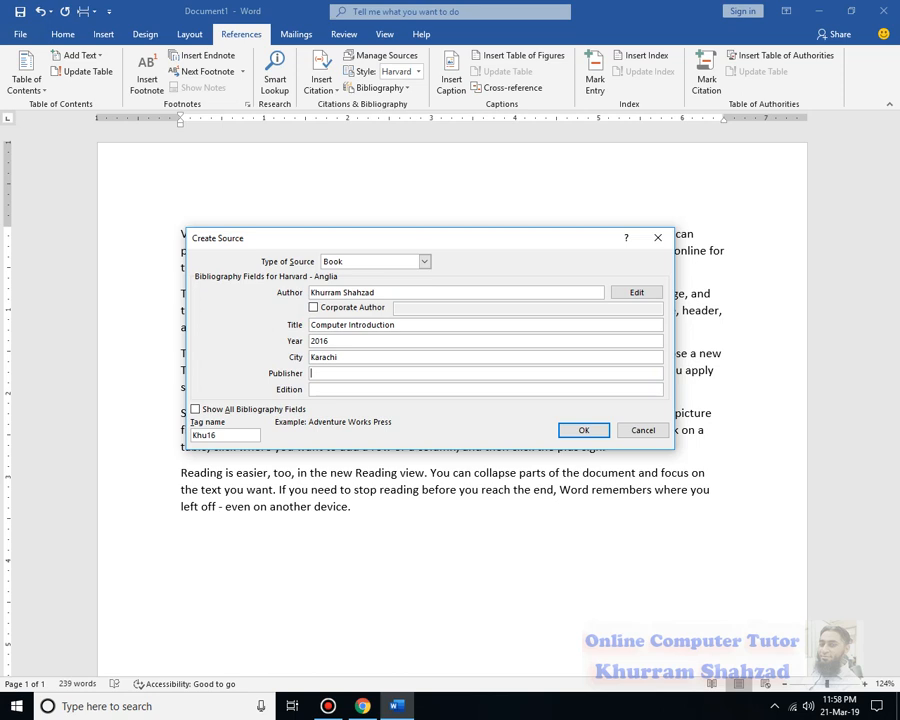
type("ABC PRinter")
key("Tab")
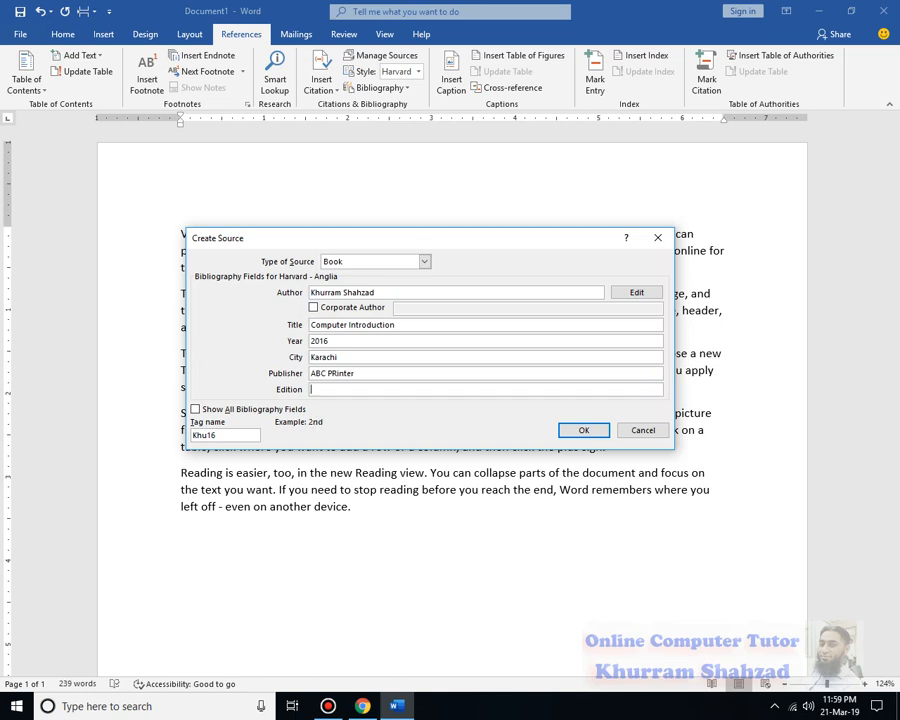
- Show all bibliography fields and enter Pakistan as the Country/Region
left_click_drag(490, 245, 468, 173)
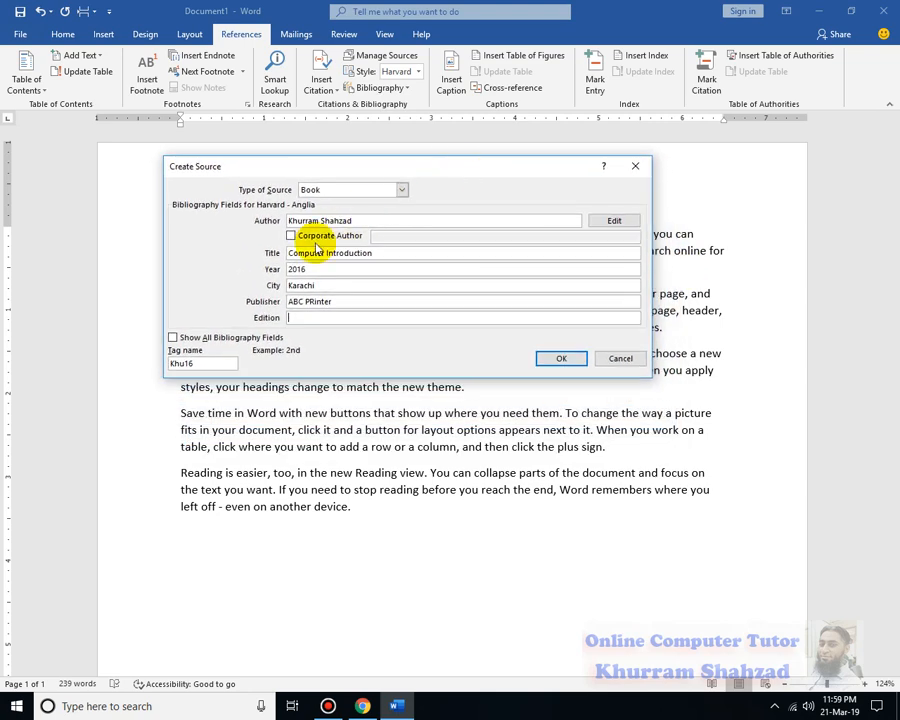
left_click(173, 341)
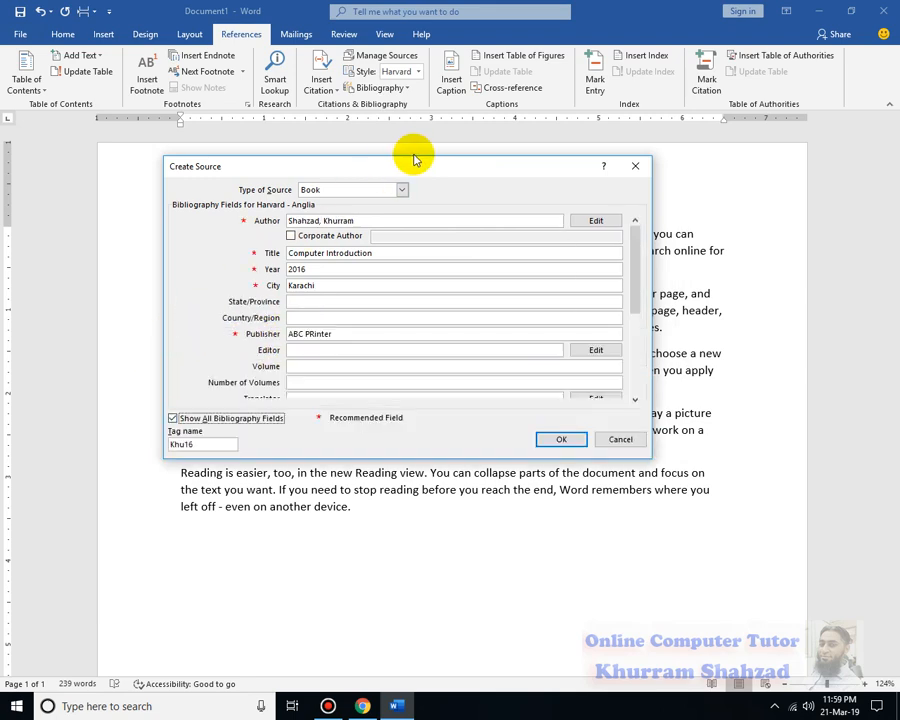
left_click_drag(422, 166, 399, 130)
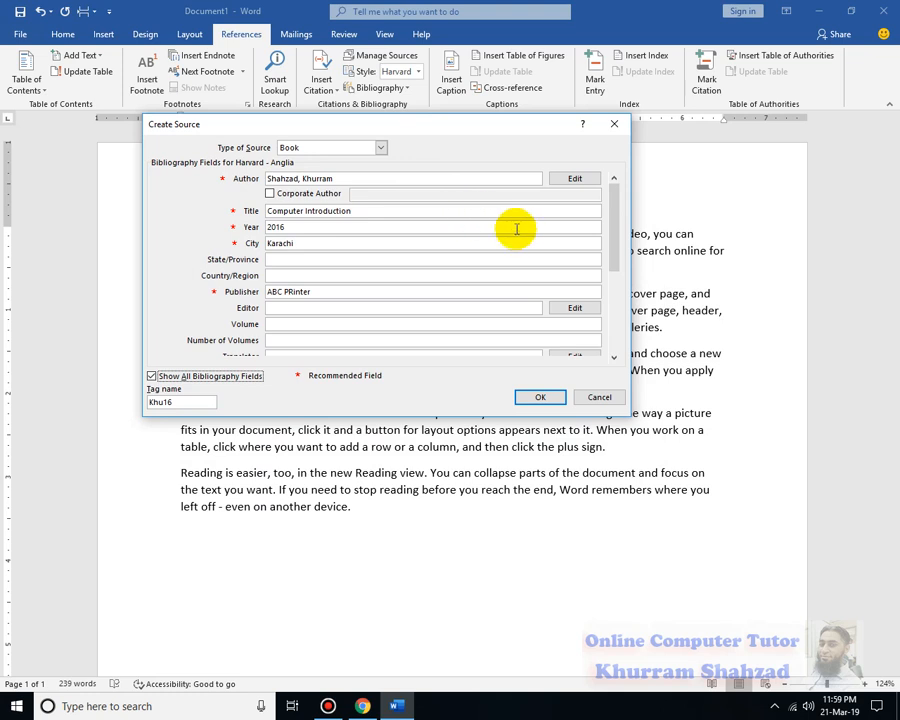
left_click(309, 259)
left_click(321, 275)
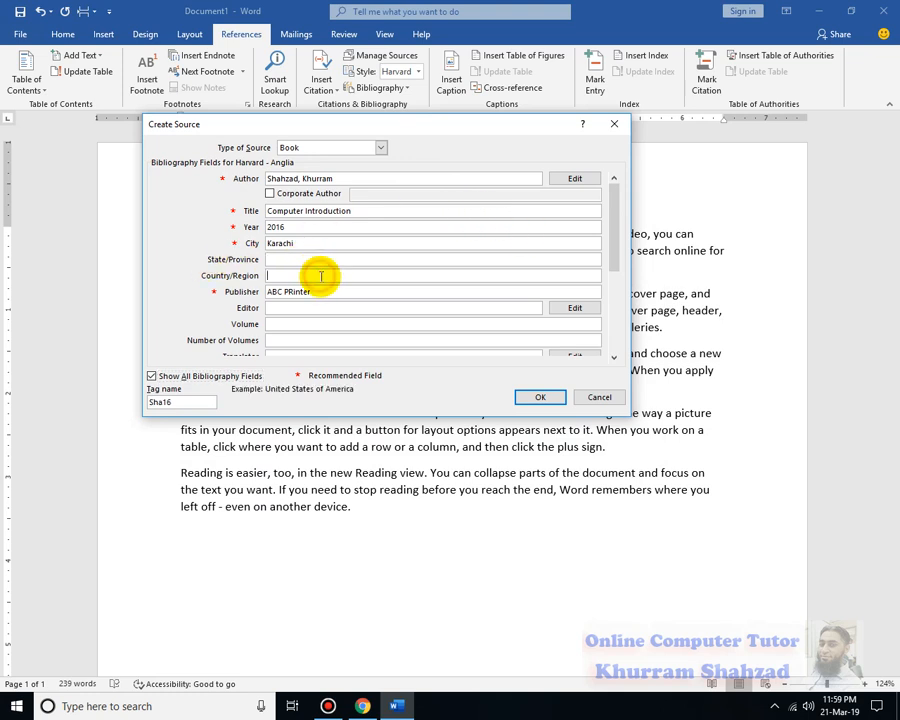
type("Pakistan")
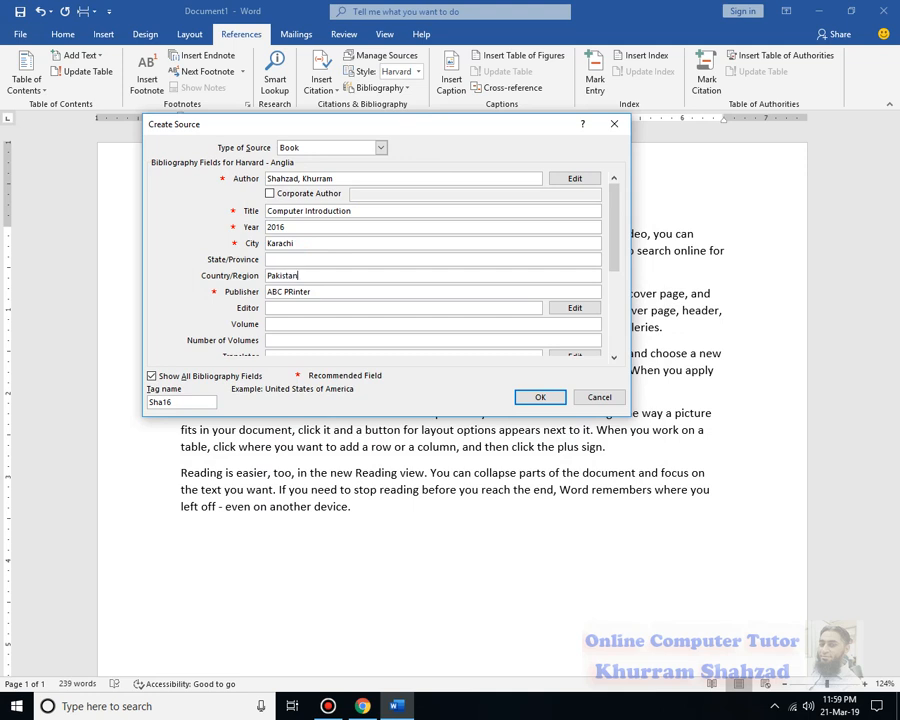
key("Tab")
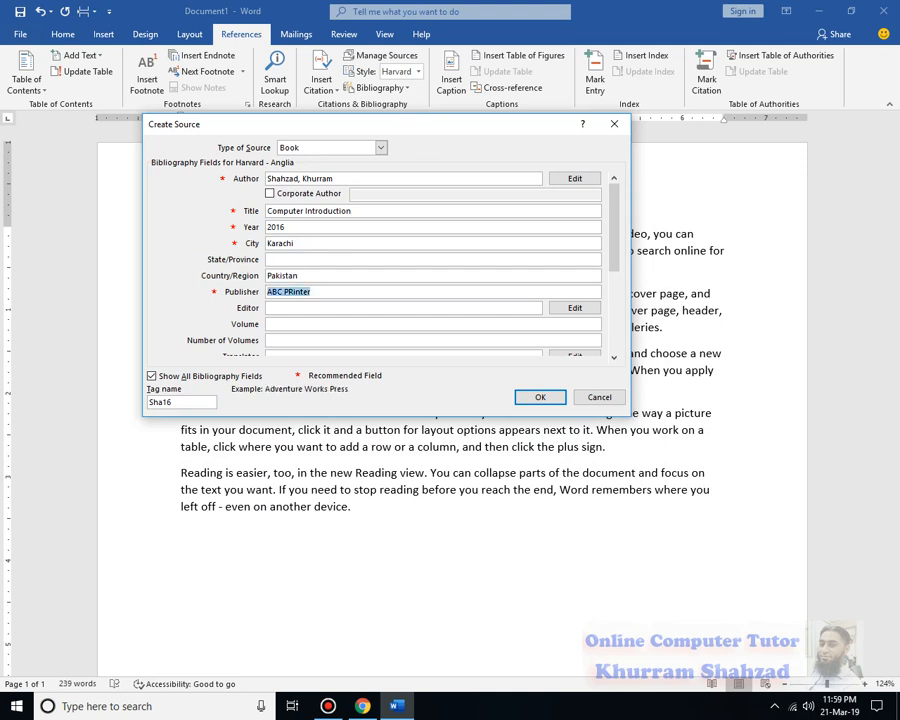
key("End")
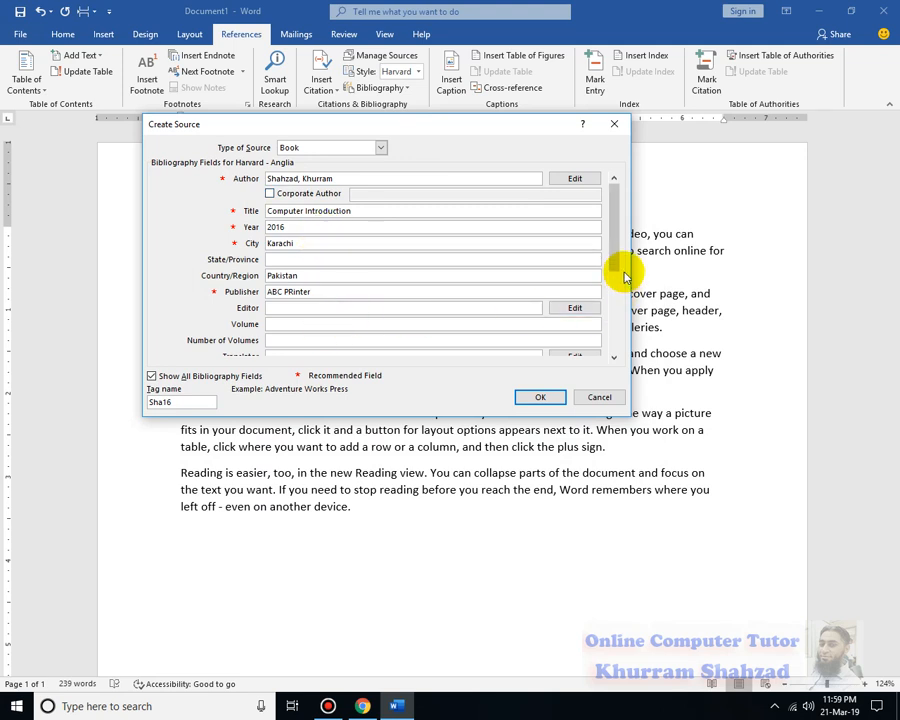
- Review the extra fields, hide them again, and enter 1st as the edition
left_click_drag(616, 249, 618, 308)
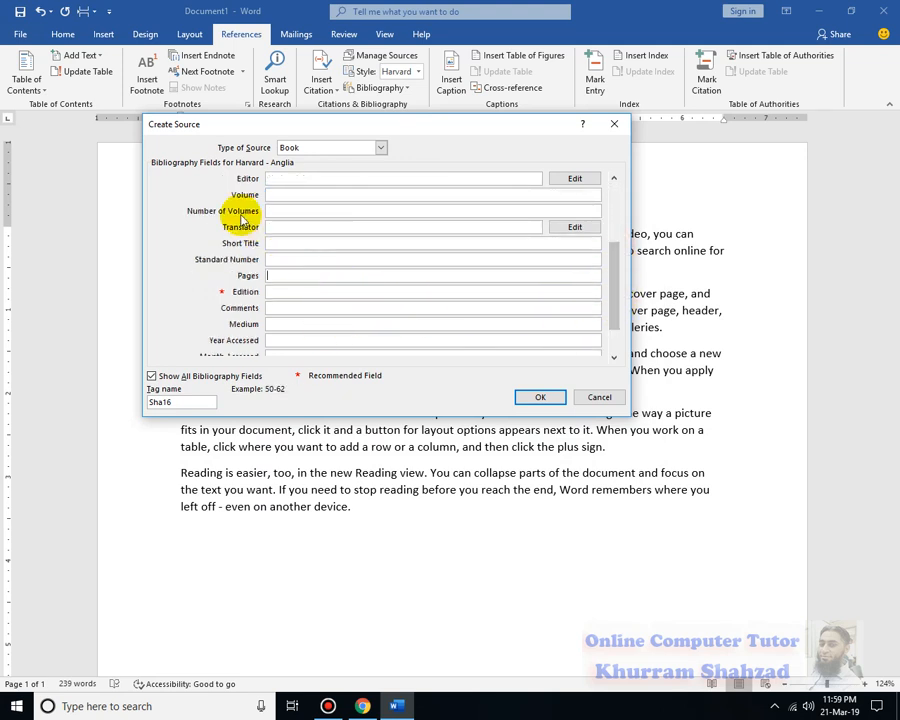
left_click(314, 206)
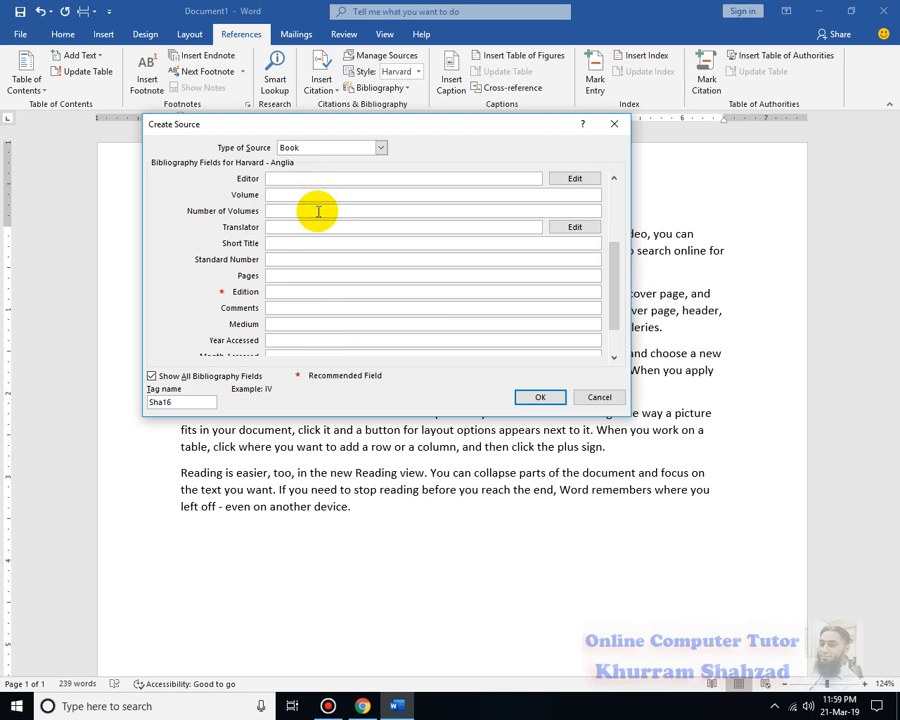
left_click(303, 227)
left_click(298, 243)
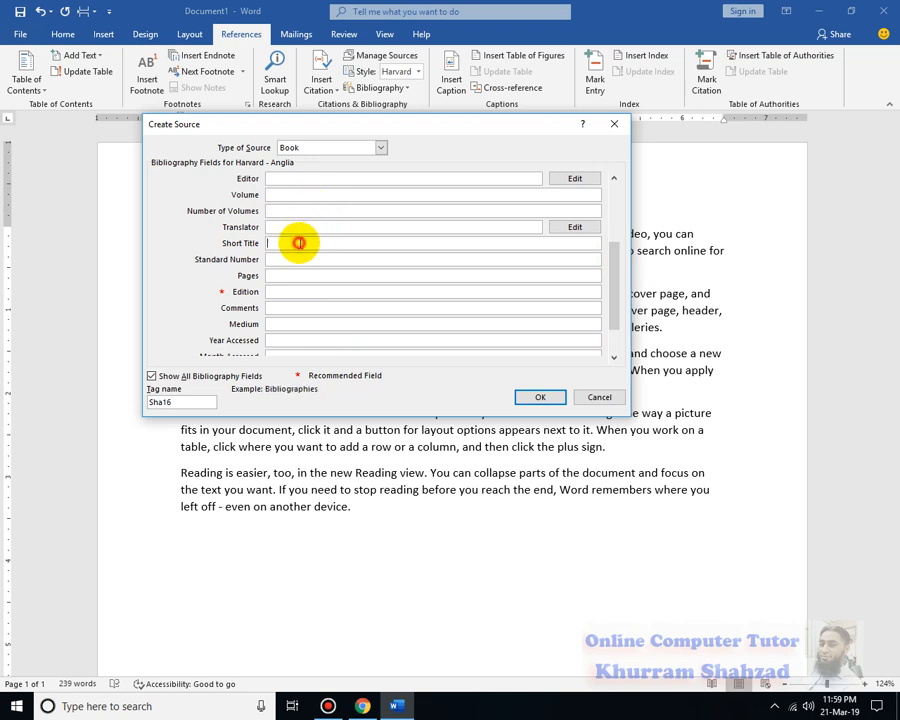
left_click(293, 260)
left_click(297, 274)
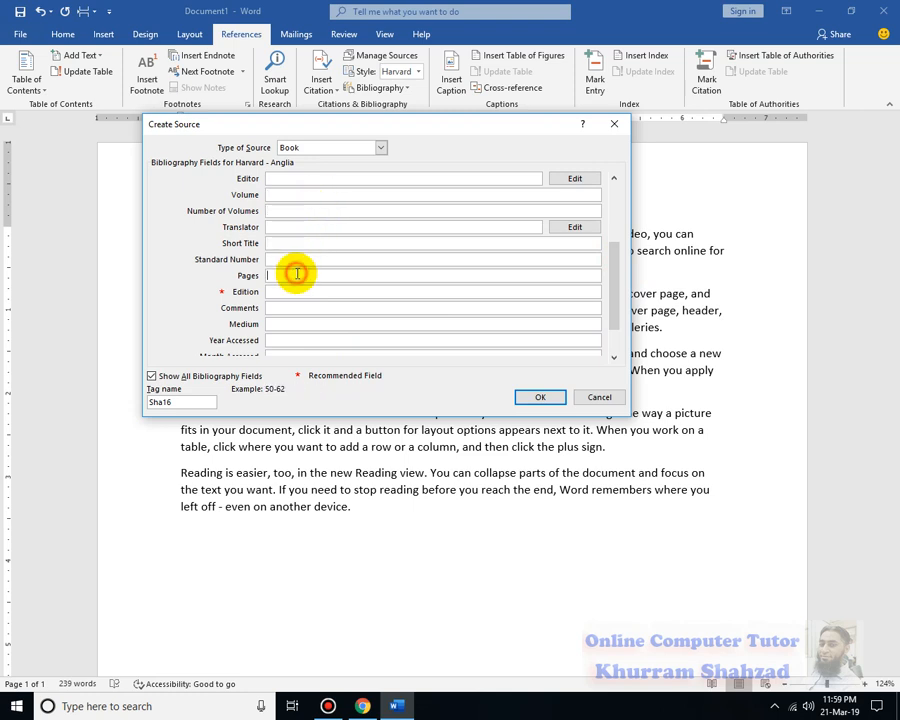
left_click(301, 290)
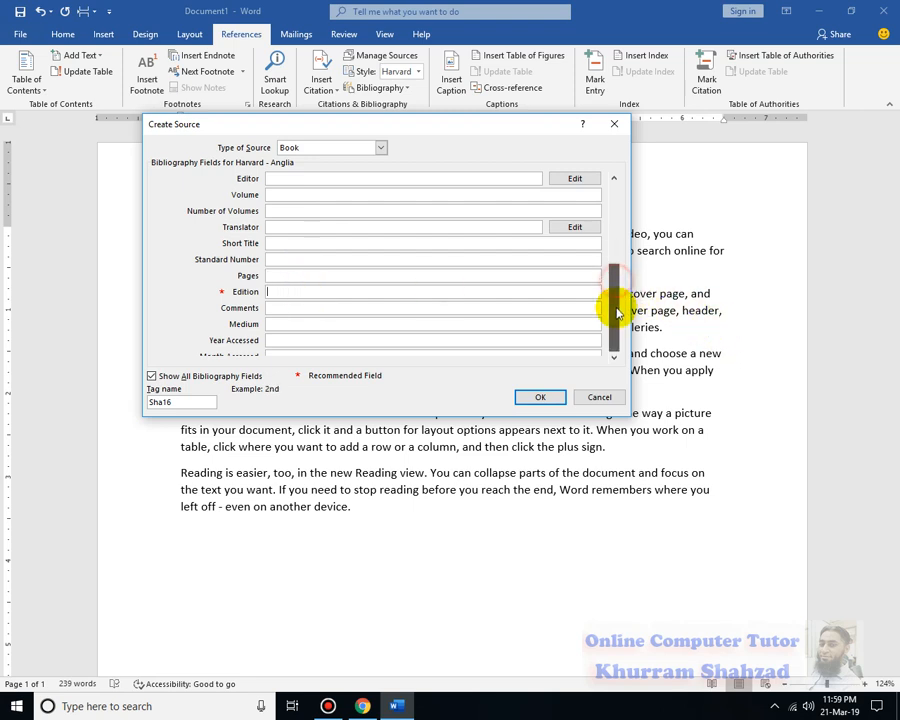
scroll(613, 305, "down", 1)
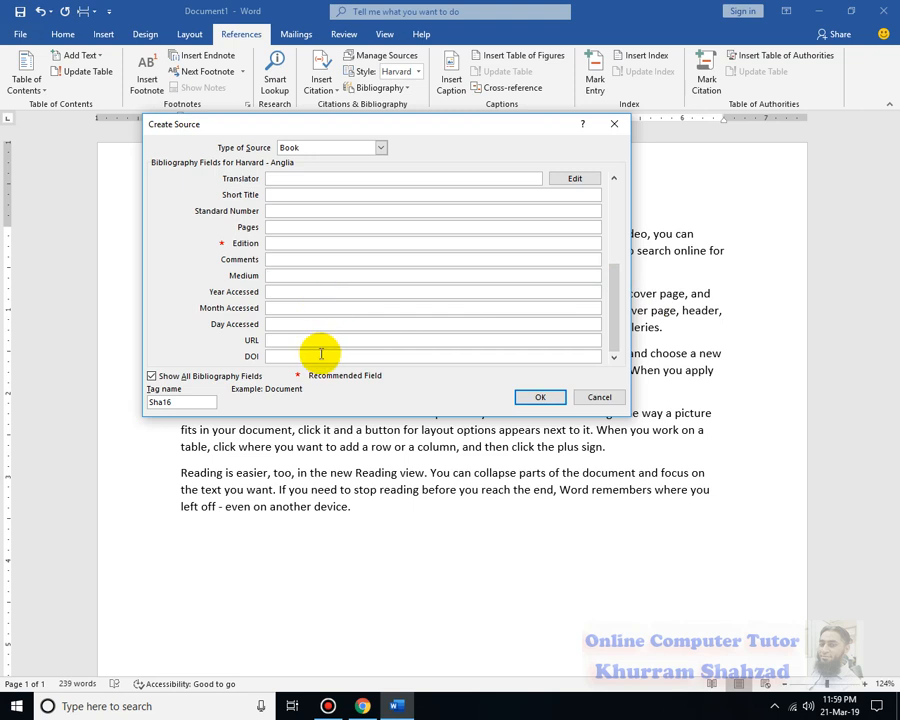
left_click_drag(617, 325, 609, 222)
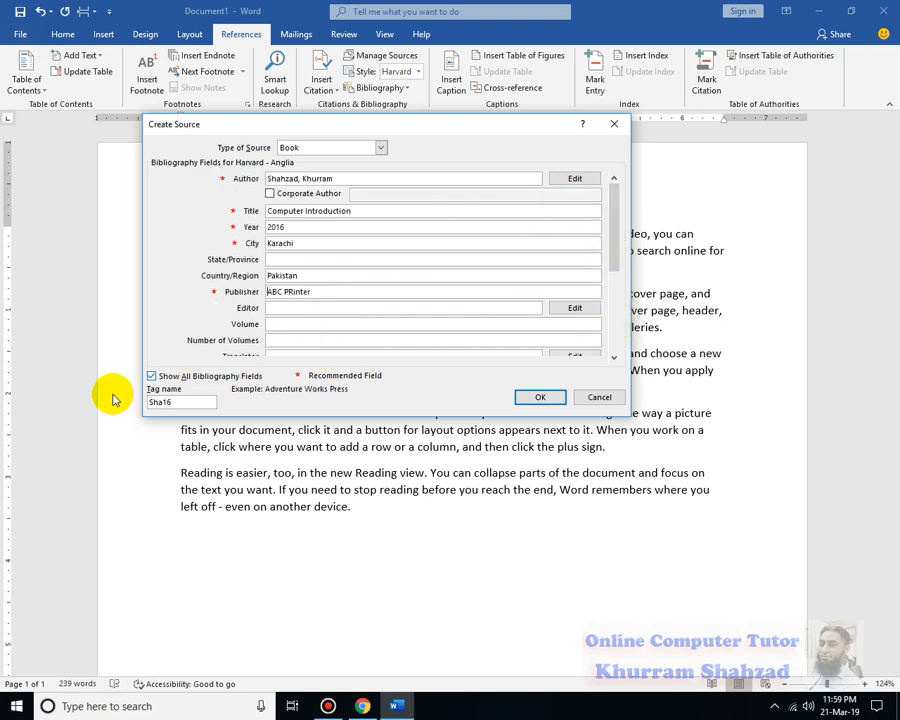
left_click(152, 376)
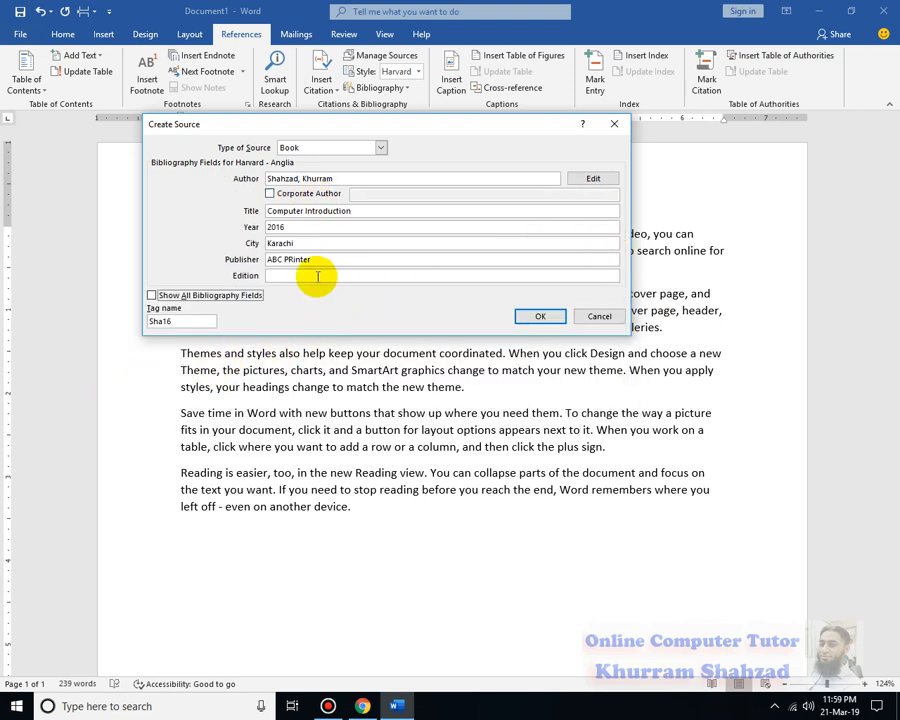
left_click(312, 276)
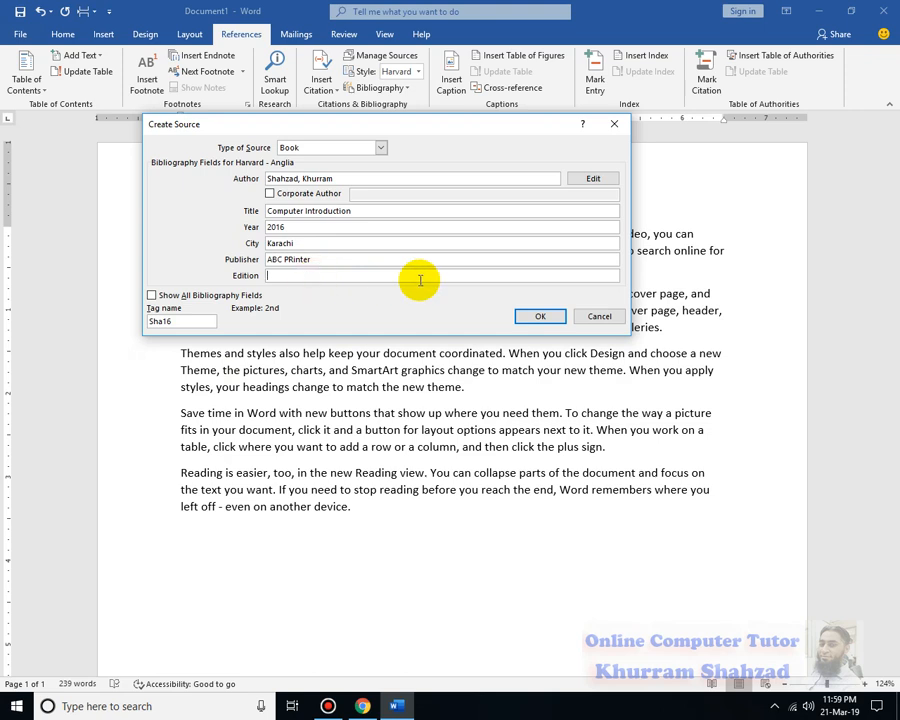
type("1st")
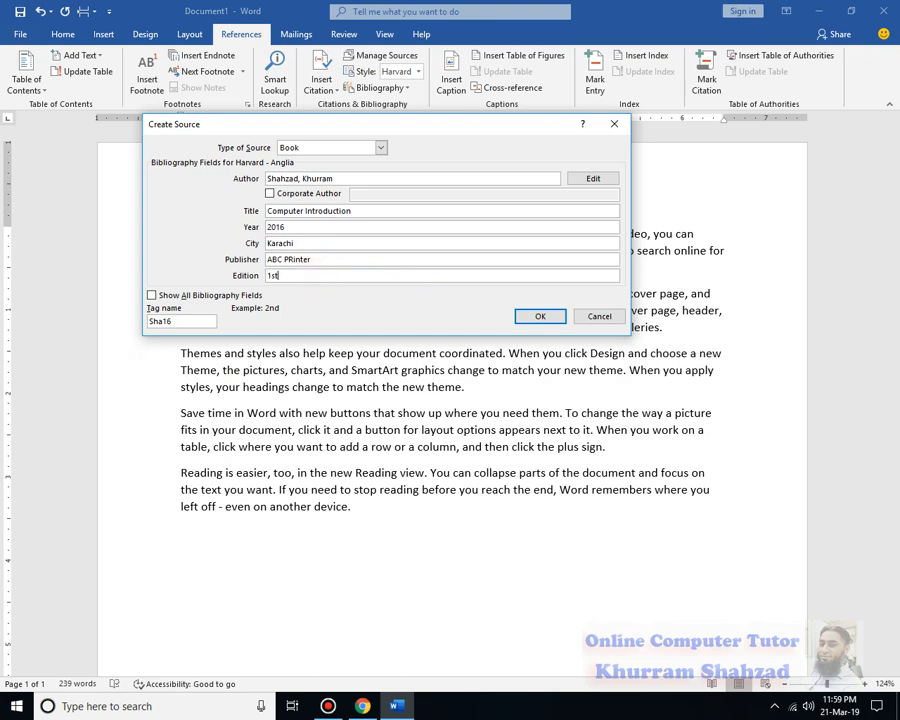
left_click(529, 316)
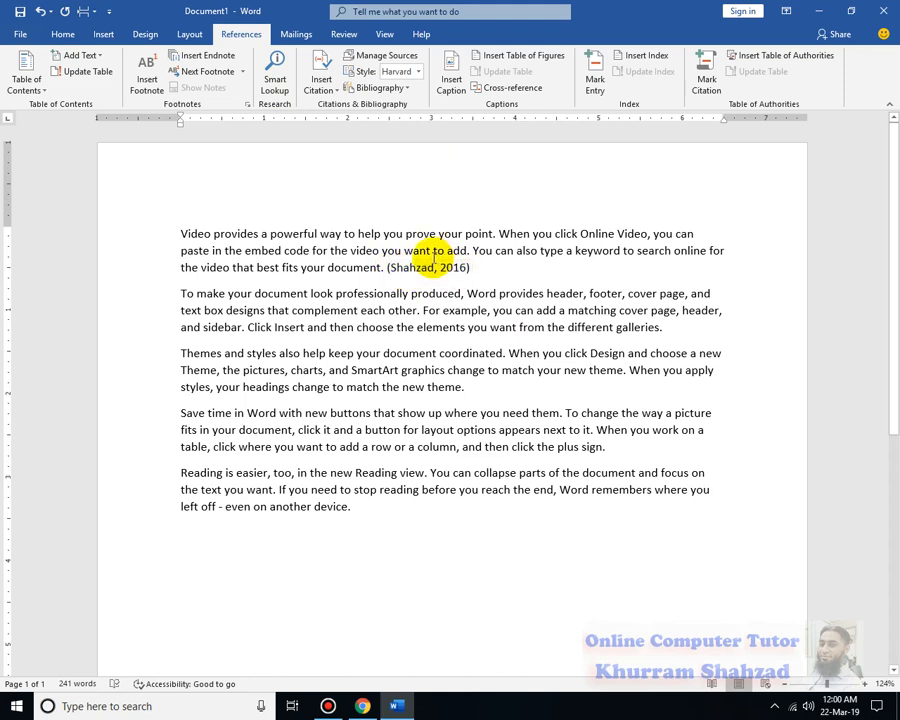
left_click_drag(180, 233, 372, 276)
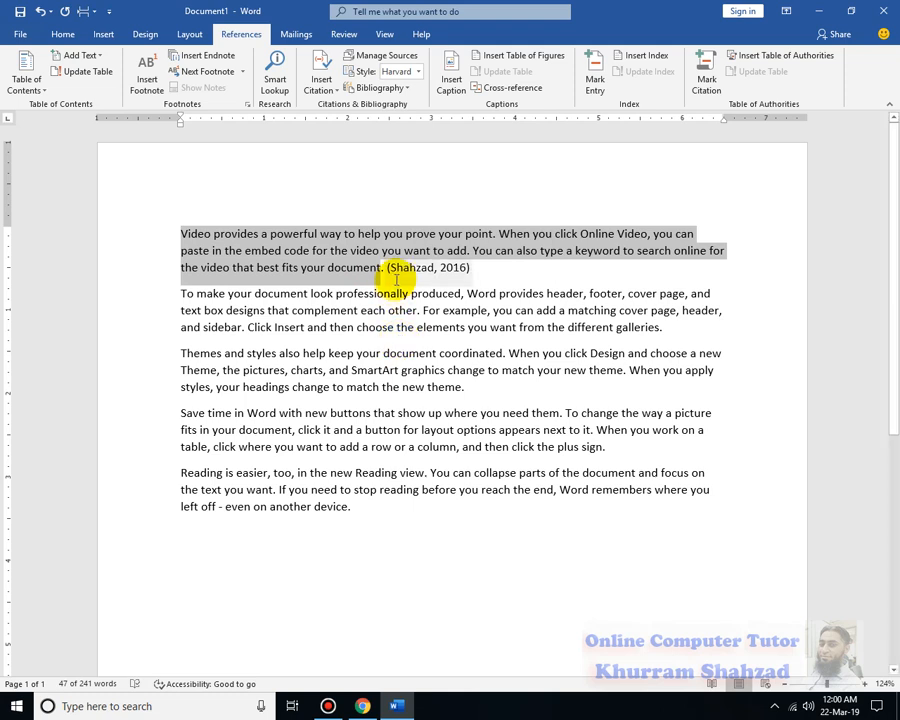
left_click(428, 268)
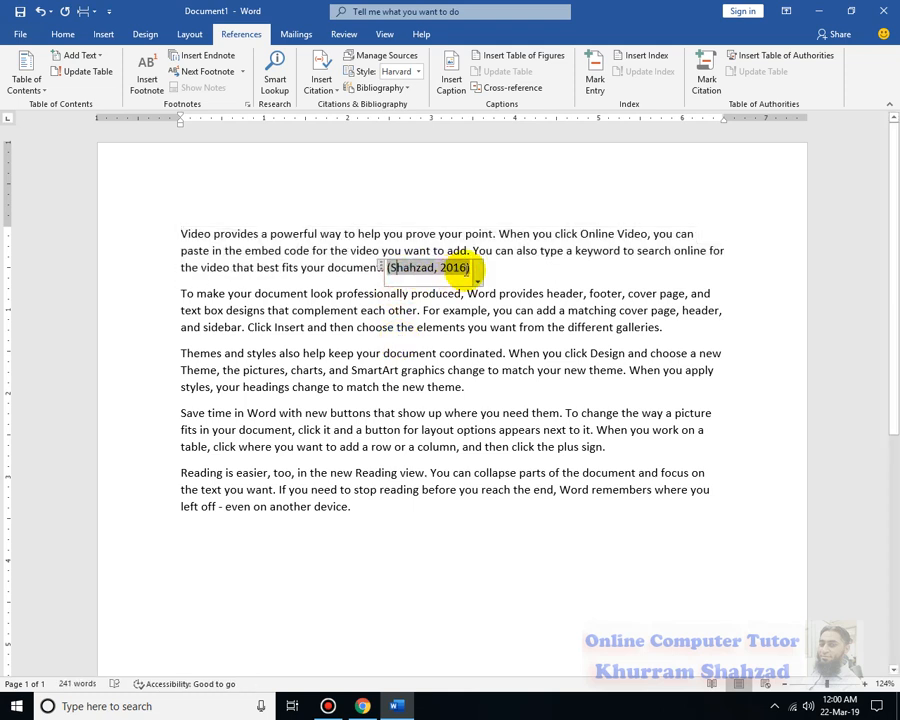
left_click(520, 283)
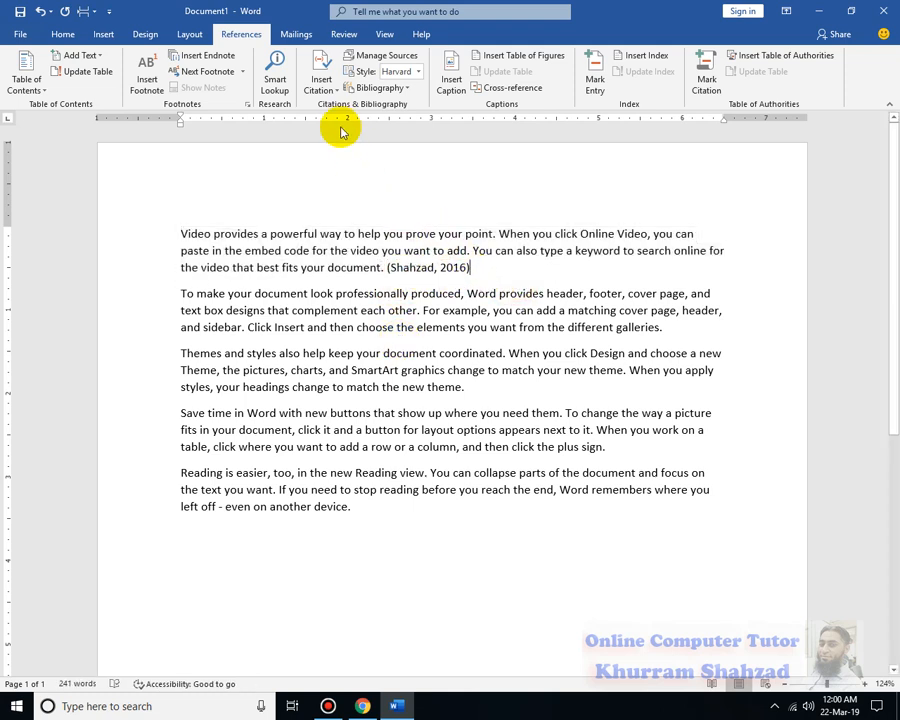
left_click(322, 80)
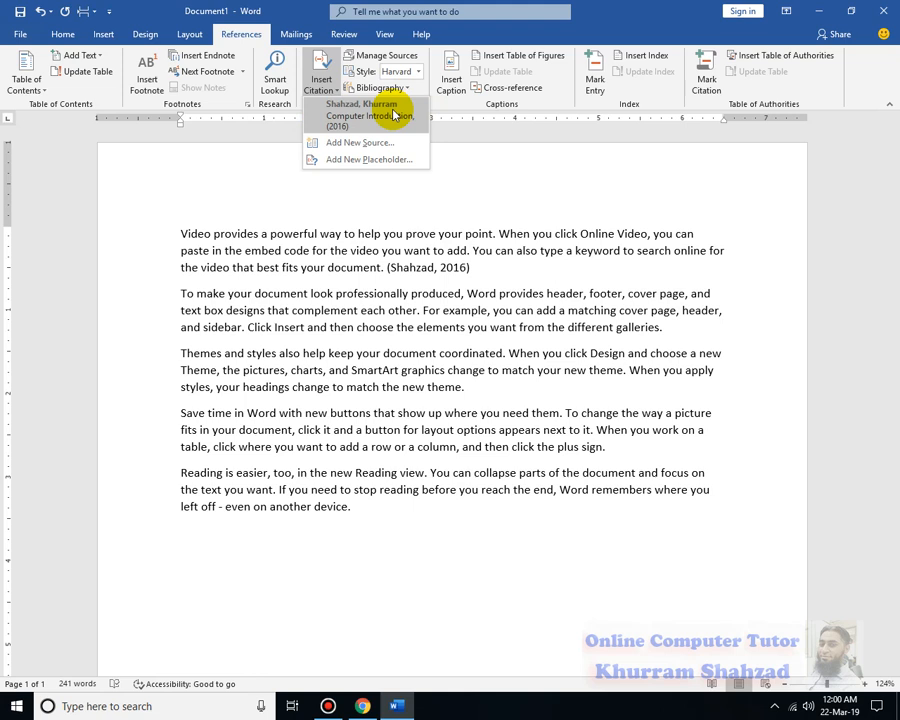
left_click(527, 195)
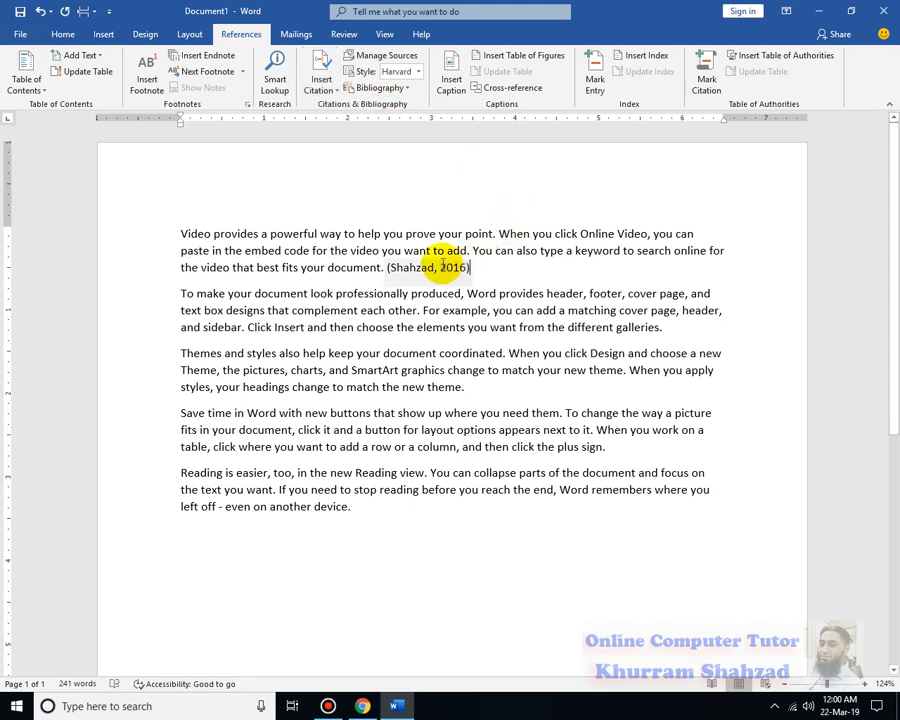
left_click_drag(612, 449, 170, 407)
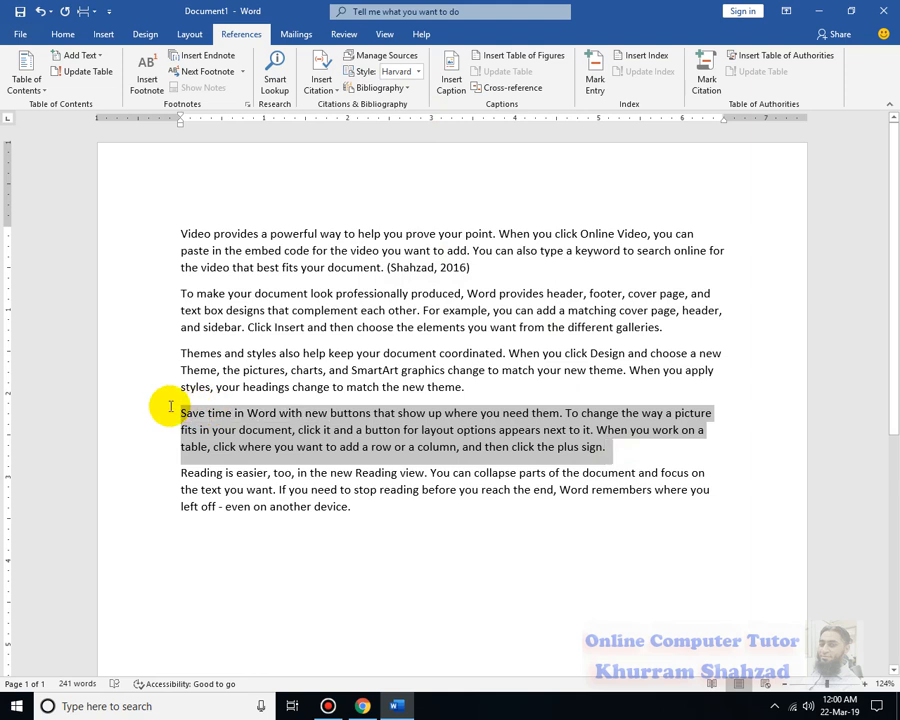
- Place the cursor after the fourth paragraph and start adding a new citation source
left_click(632, 452)
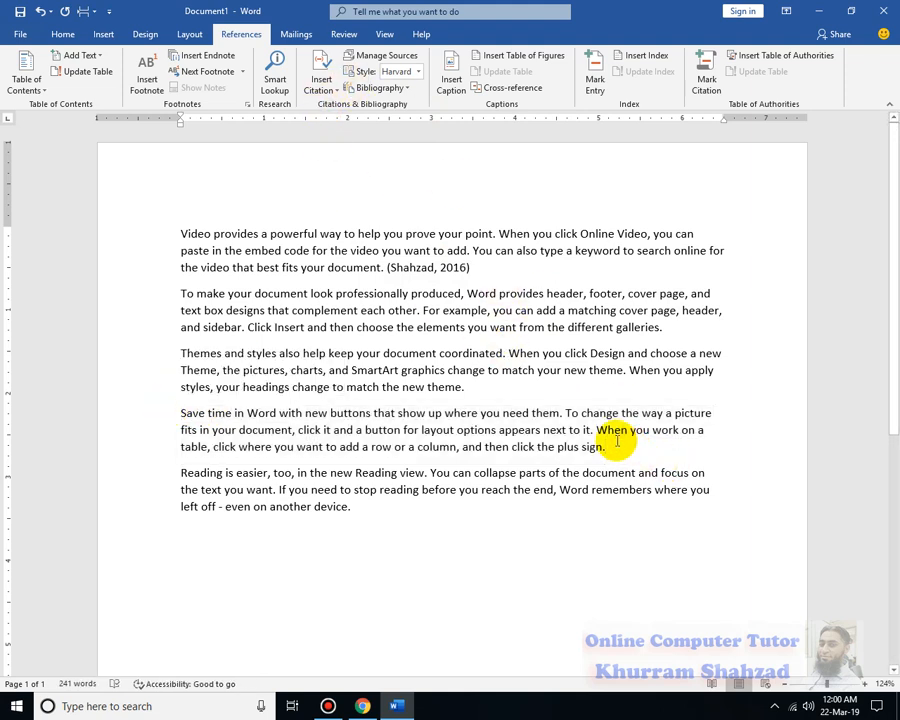
left_click(323, 88)
left_click(335, 142)
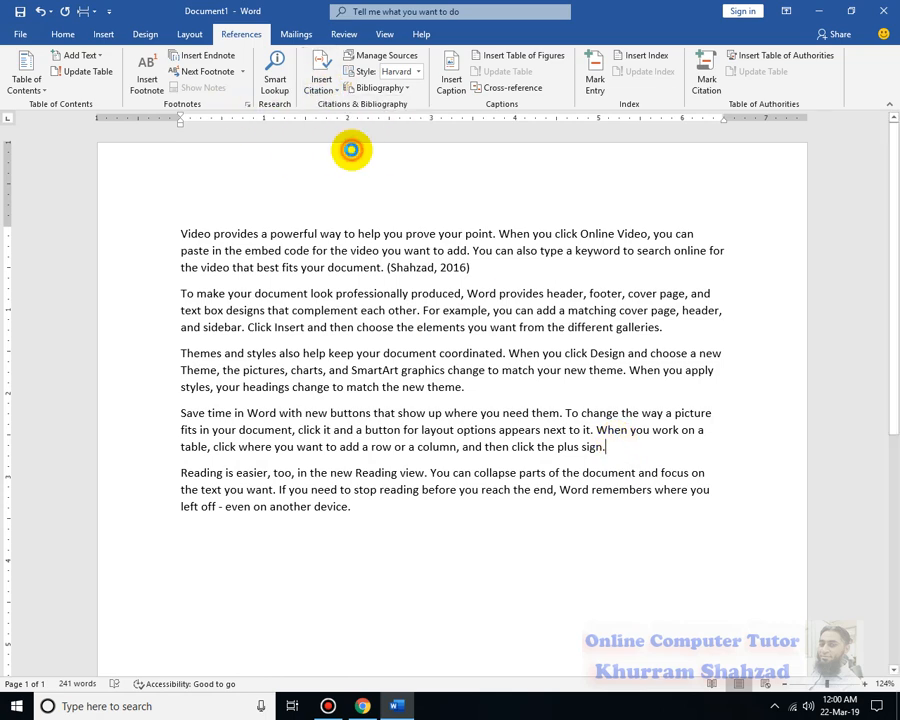
left_click(323, 178)
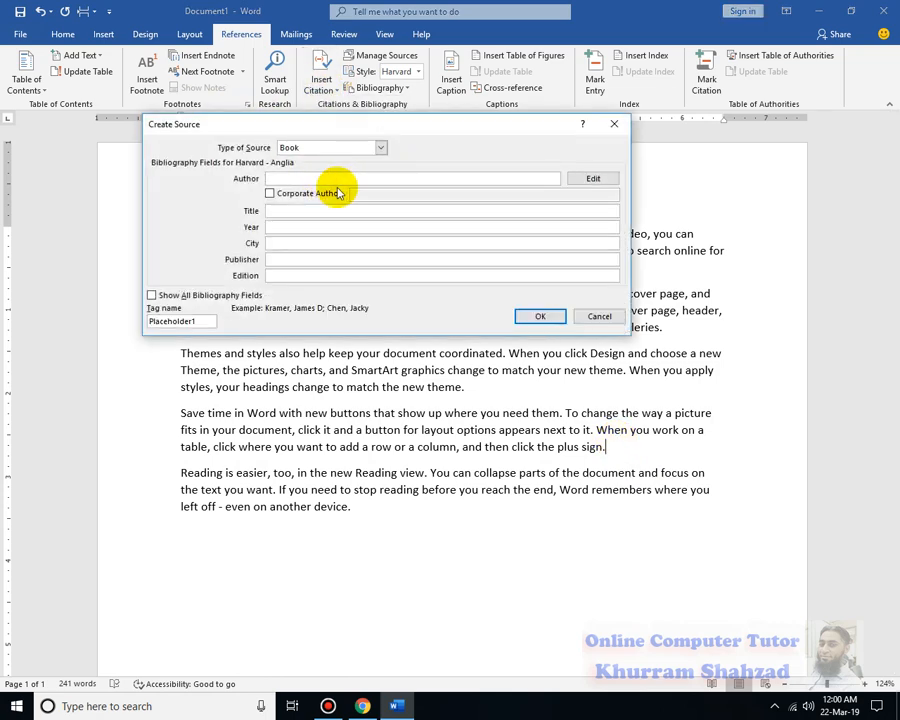
- Enter the author, title Networking, year 2014, city Karachi, publisher ABC, and insert the citation
key("Tab")
key("Tab")
key("Tab")
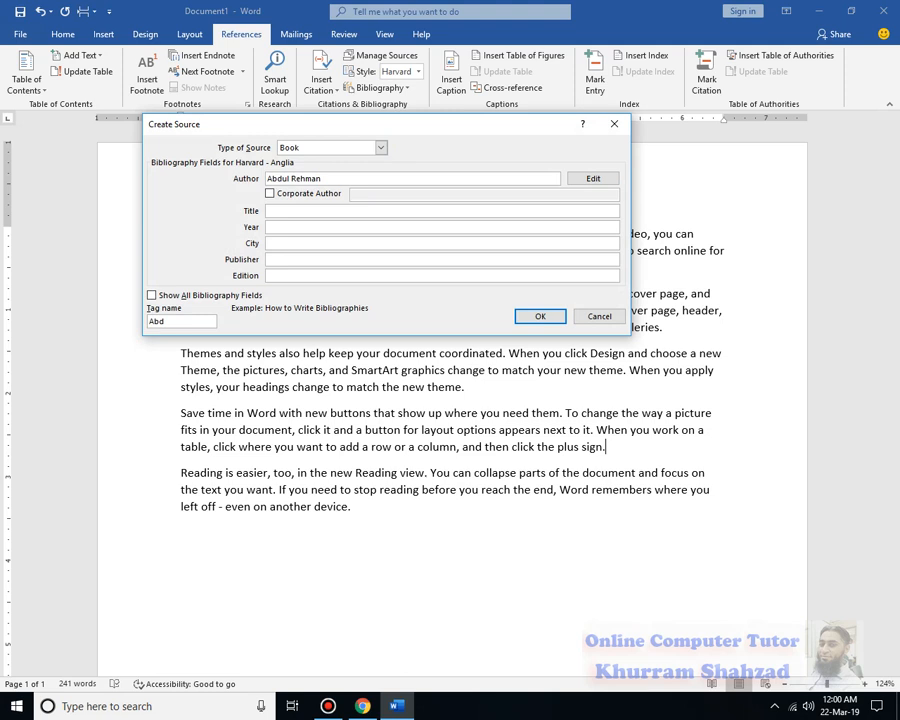
type("Networking")
key("Tab")
type("2014")
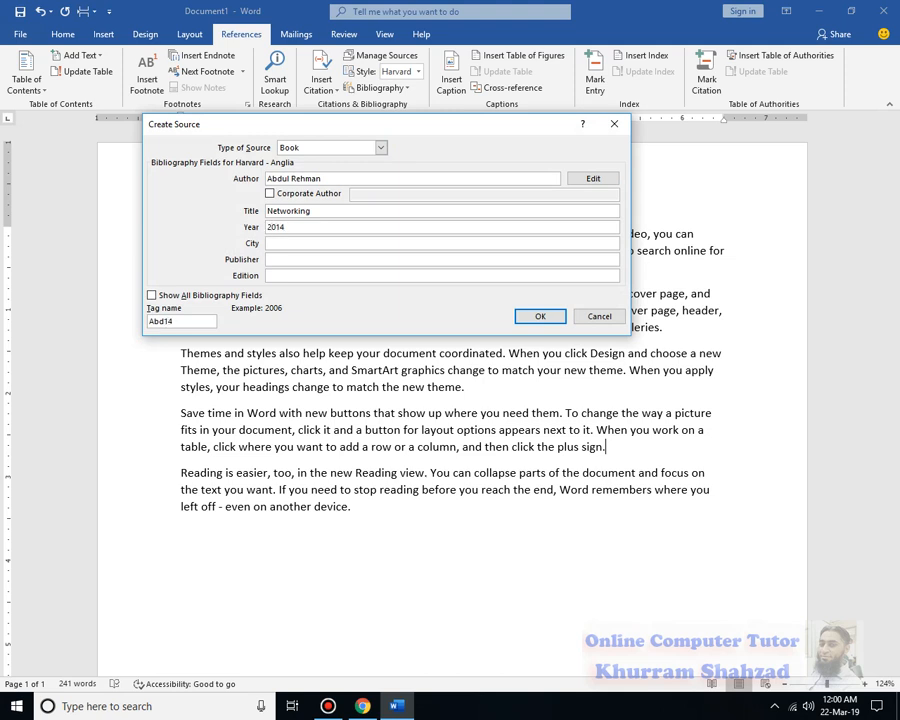
key("Tab")
type("Karachi")
key("Tab")
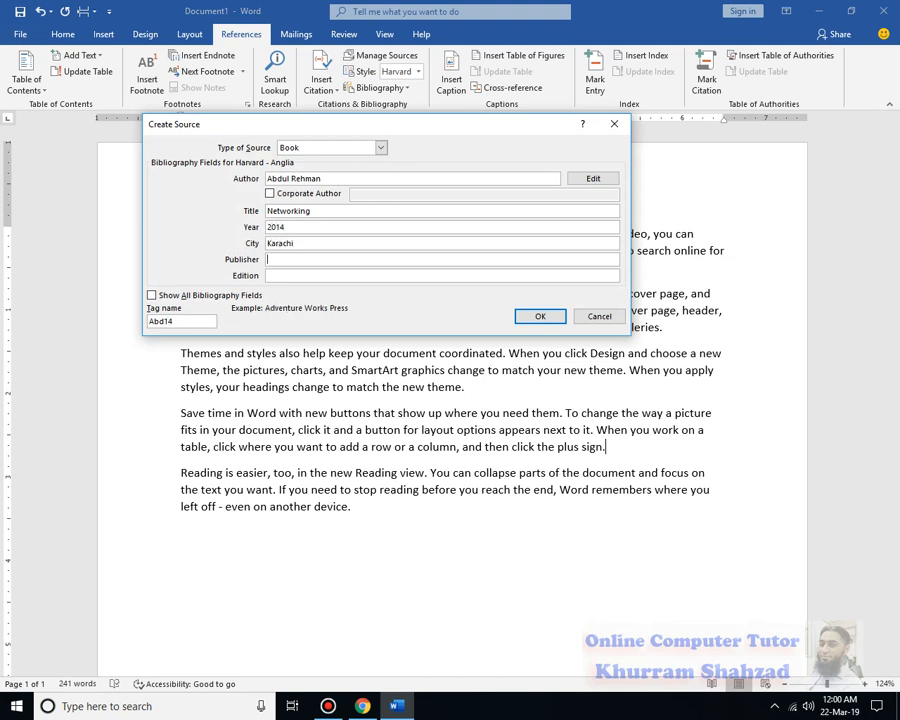
type("ABC PRinter")
key("Tab")
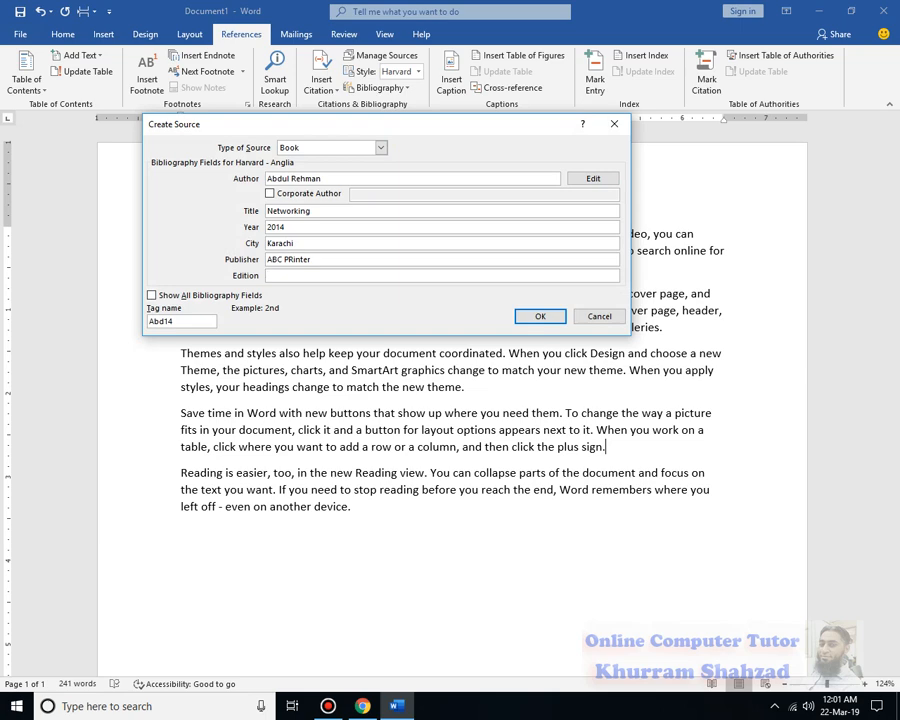
left_click(530, 316)
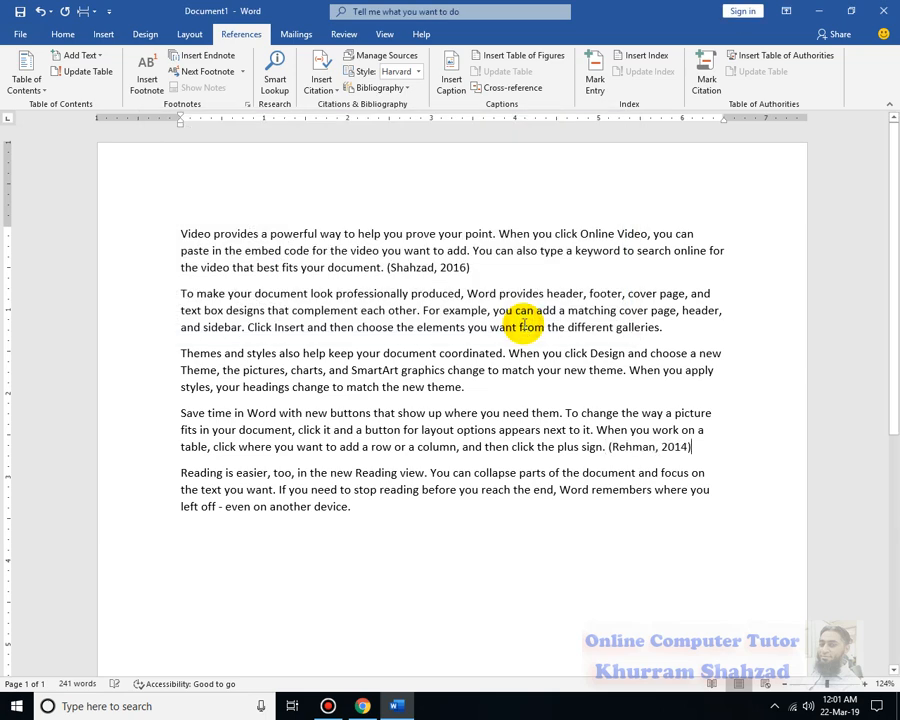
left_click(626, 450)
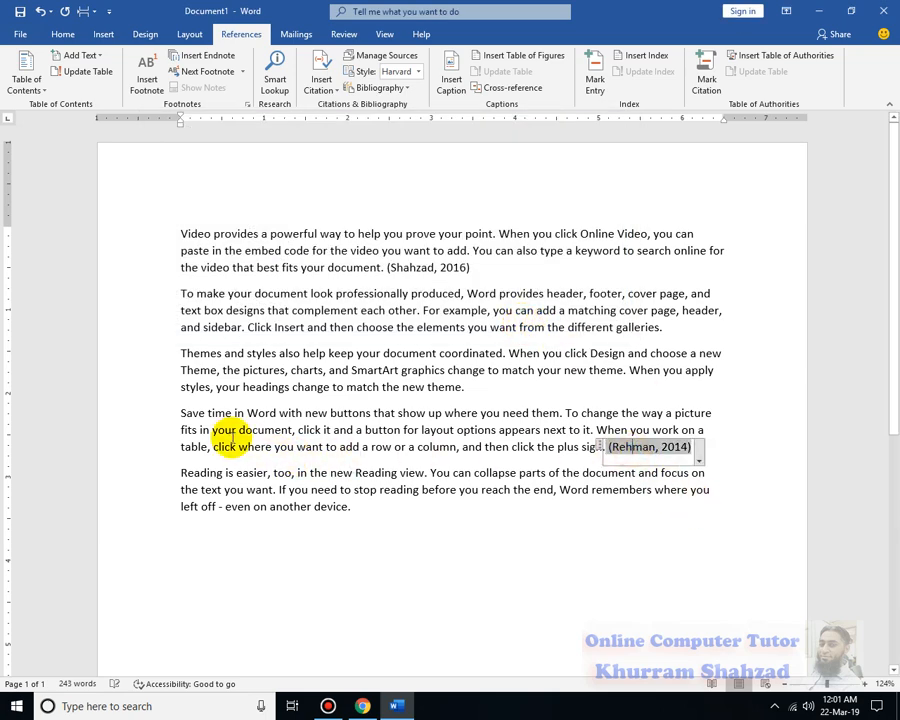
left_click(232, 436)
left_click(636, 451)
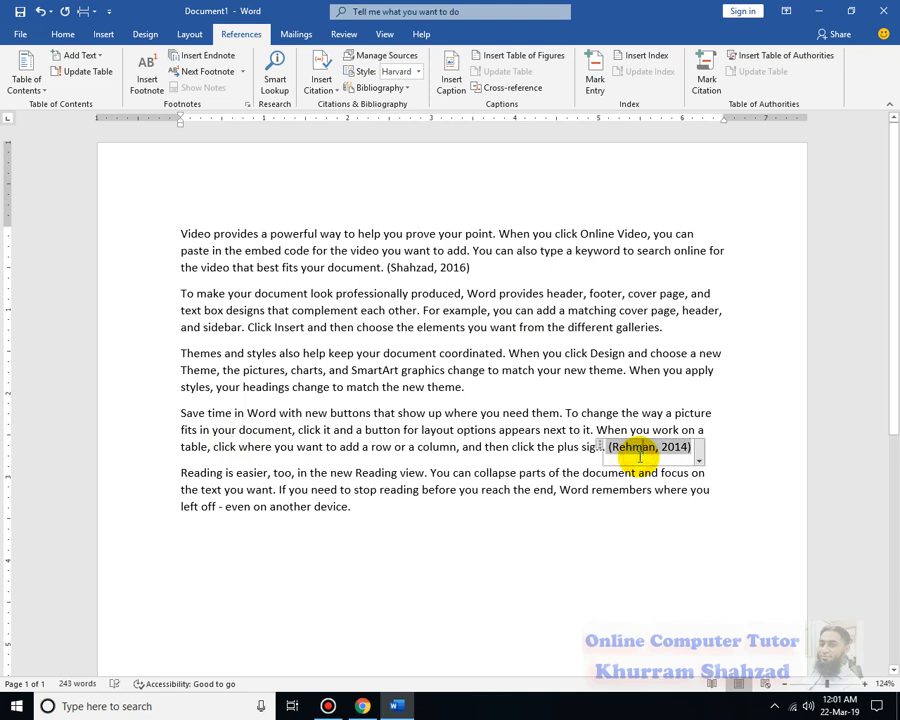
left_click(484, 421)
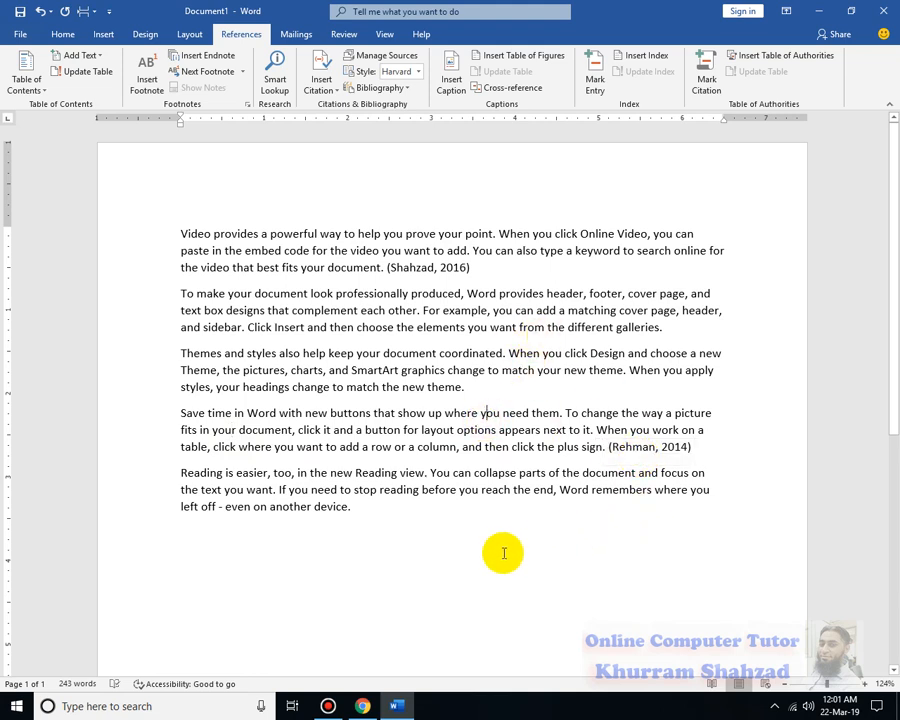
scroll(502, 548, "down", 2)
scroll(365, 200, "up", 2)
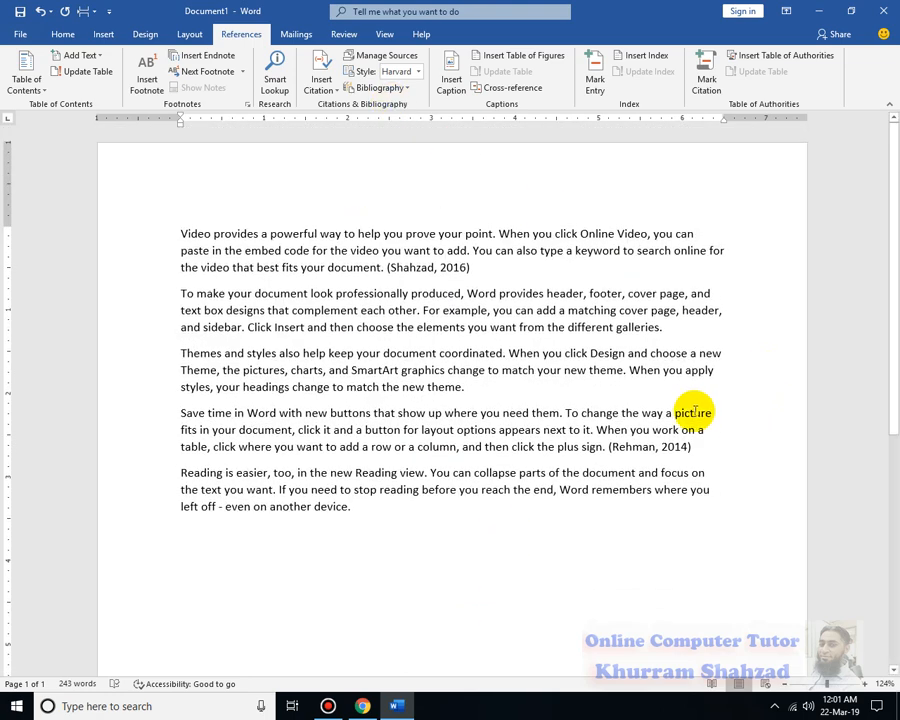
- Choose GOST - Name Sort from the References Style list and scroll to check the document
left_click(470, 267)
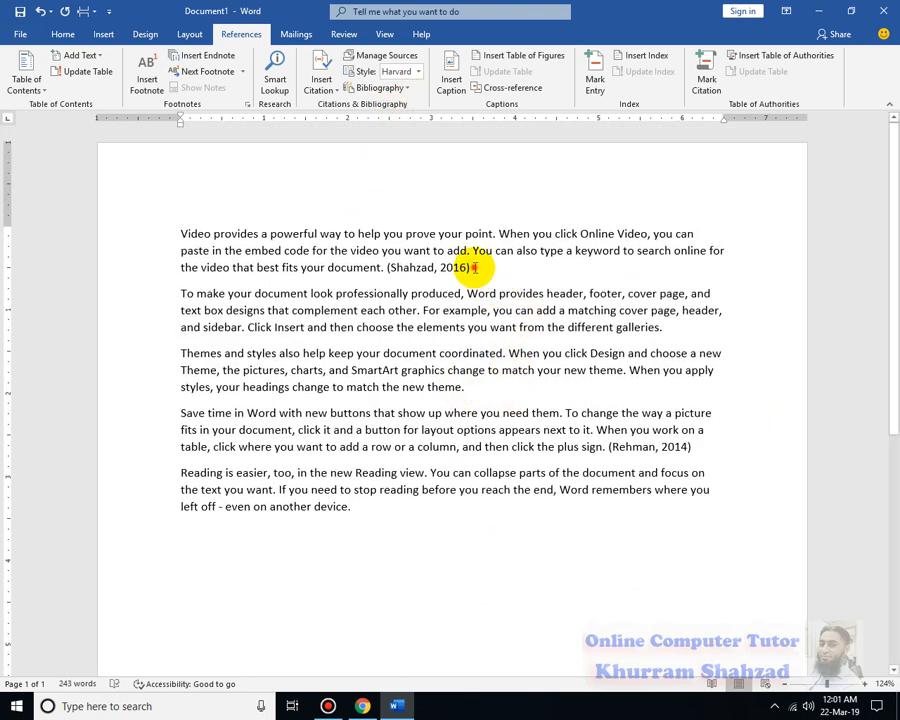
left_click(410, 72)
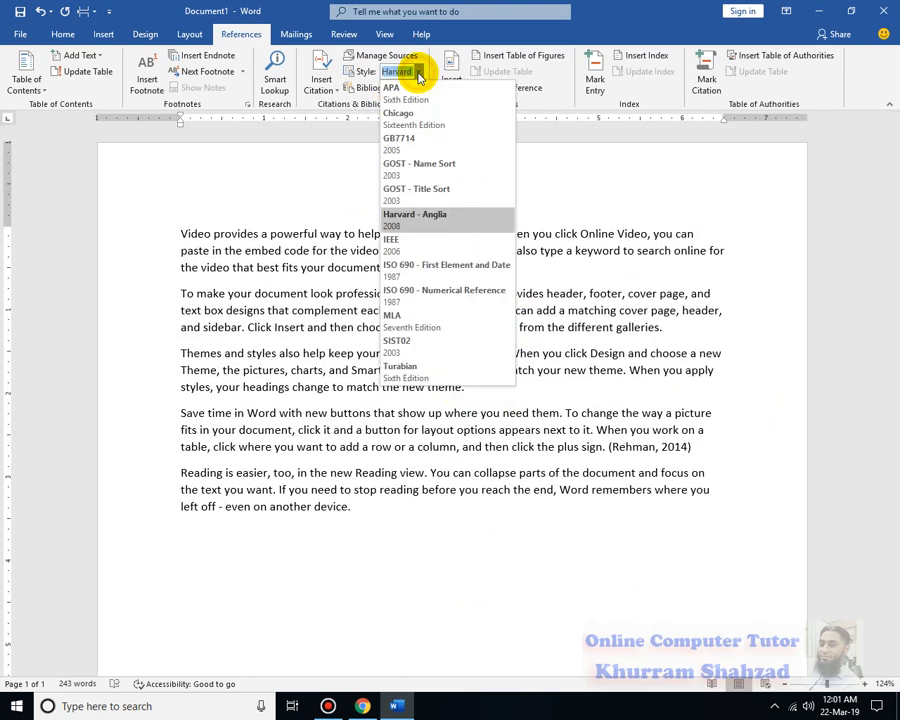
left_click(432, 161)
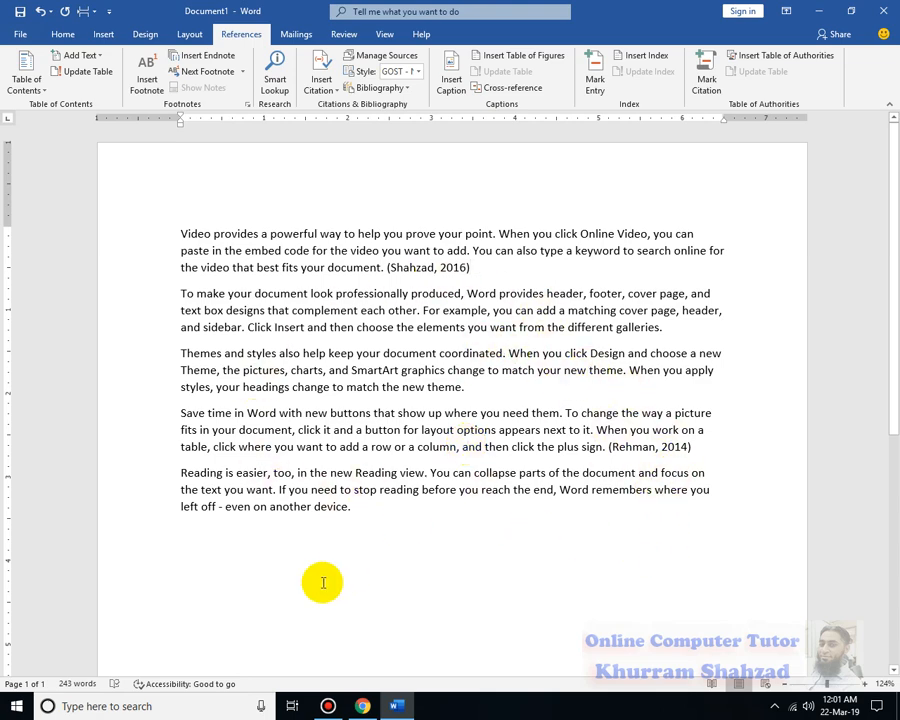
scroll(372, 615, "down", 4)
scroll(400, 580, "up", 2)
scroll(396, 603, "down", 6)
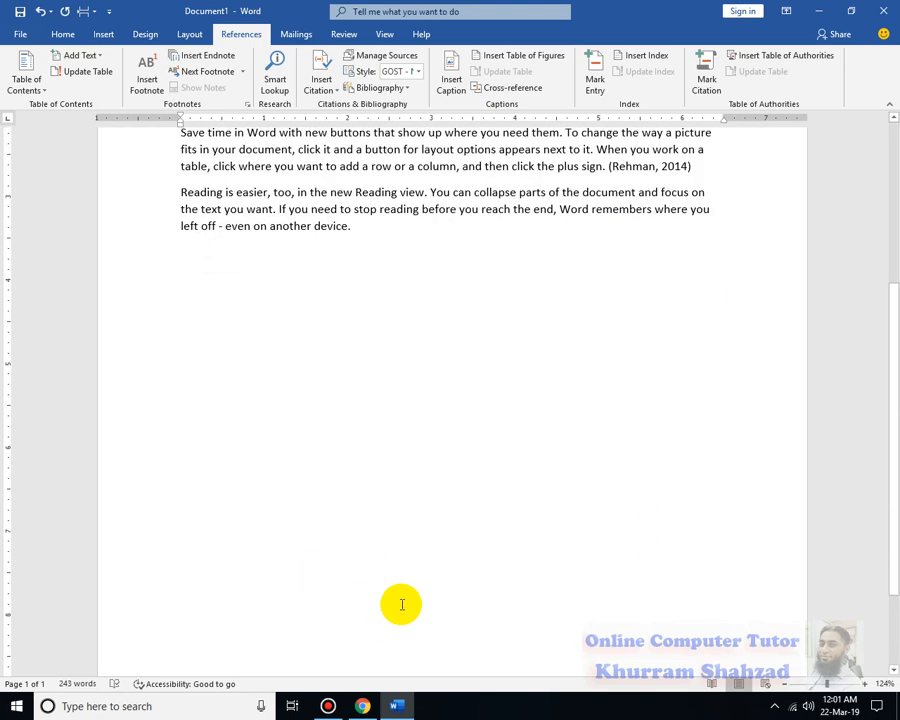
scroll(390, 598, "up", 5)
scroll(386, 595, "up", 2)
- Insert a built-in Bibliography below the last paragraph listing both book sources
left_click(233, 438)
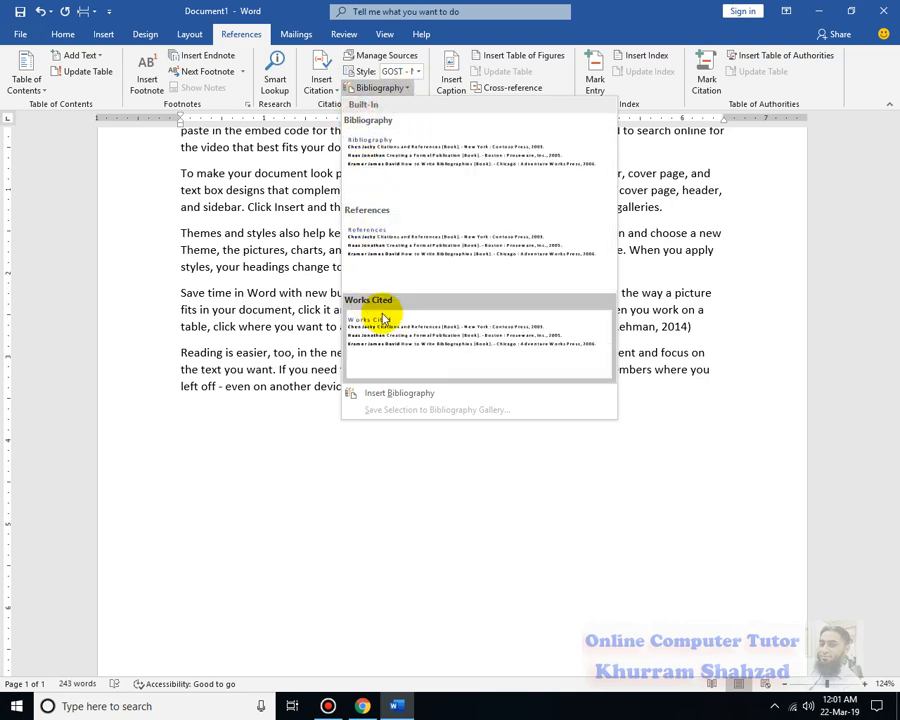
left_click(402, 168)
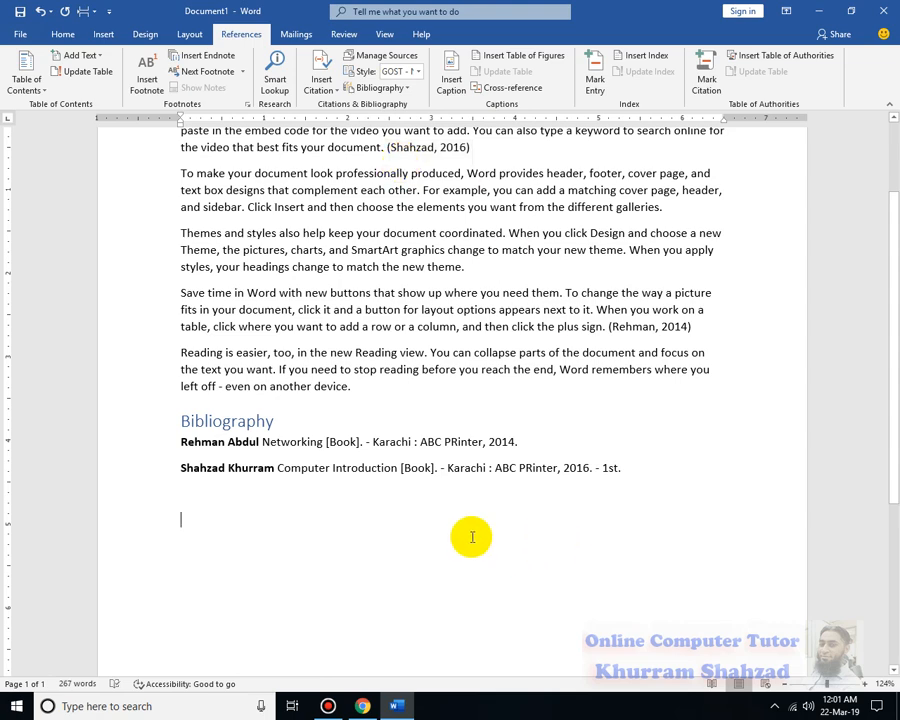
scroll(472, 537, "up", 3)
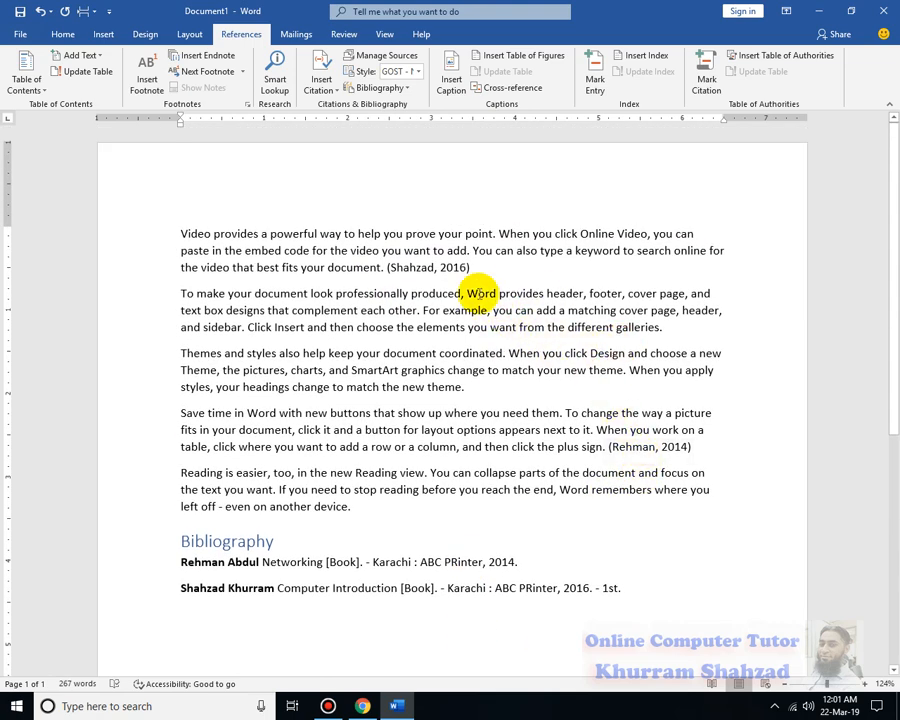
left_click(321, 592)
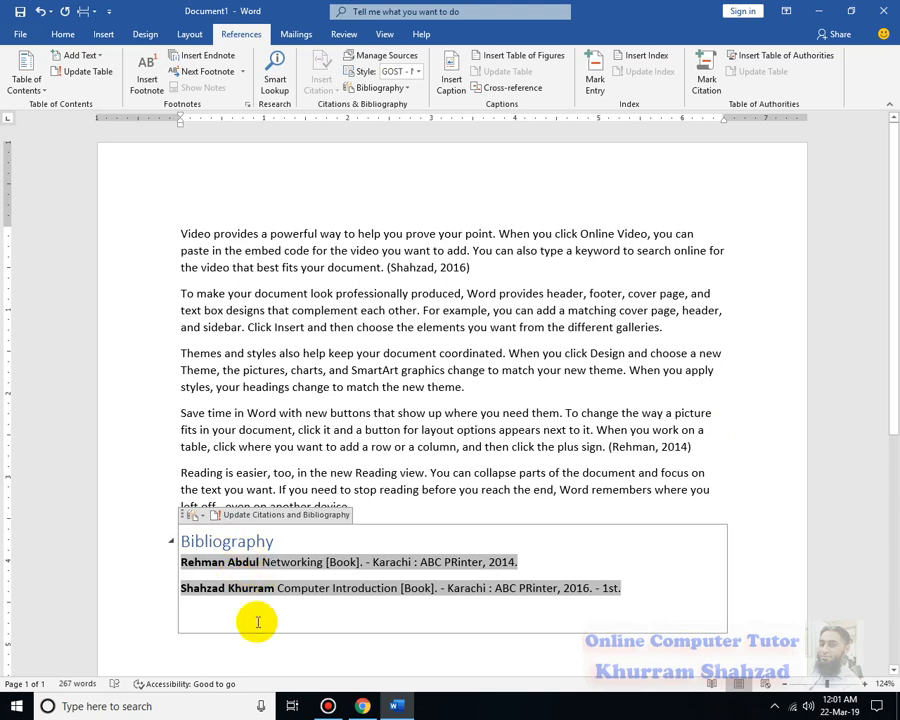
left_click(760, 507)
scroll(392, 516, "down", 3)
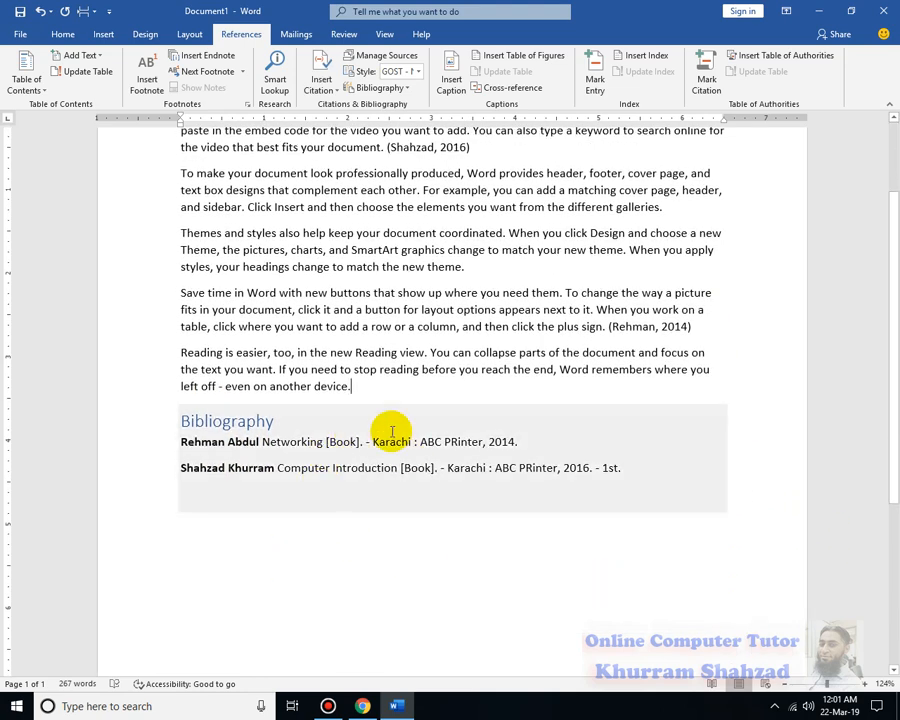
scroll(500, 420, "up", 3)
- Click and select near the first citation in the first paragraph, then scroll down
left_click(480, 265)
left_click_drag(404, 253, 382, 251)
left_click(248, 271)
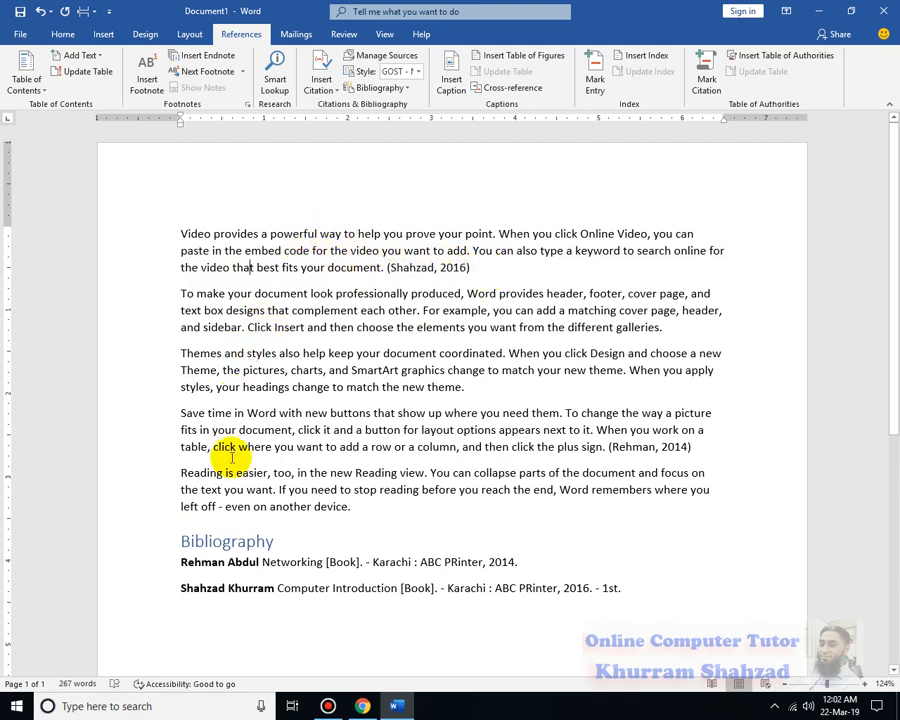
scroll(240, 527, "down", 2)
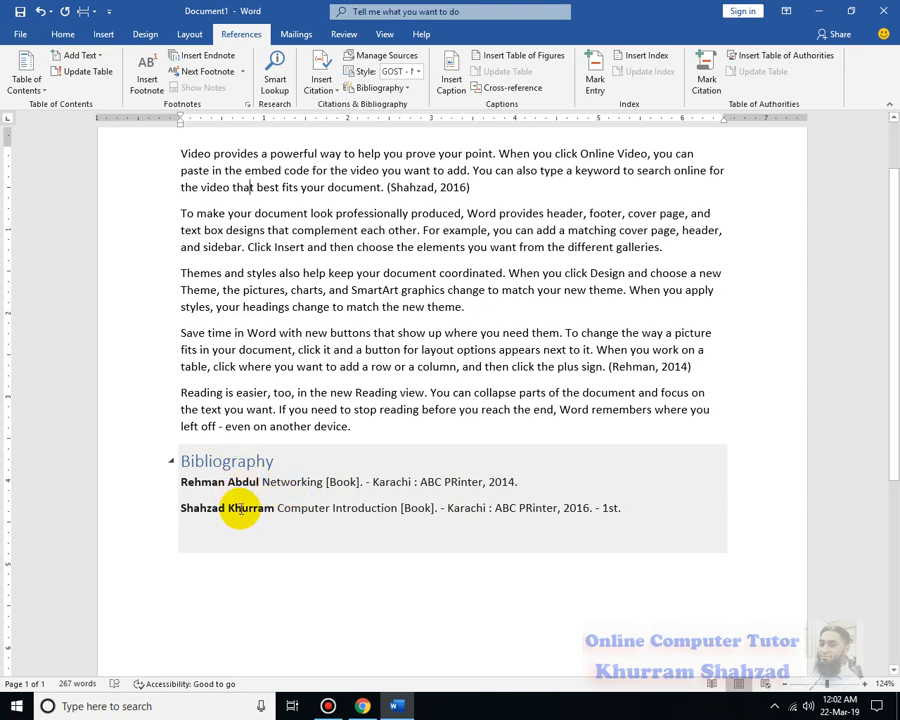
- Switch citation style from Chicago to ISO 690 - First Element and Date to Turabian, then open Manage Sources
left_click(127, 508)
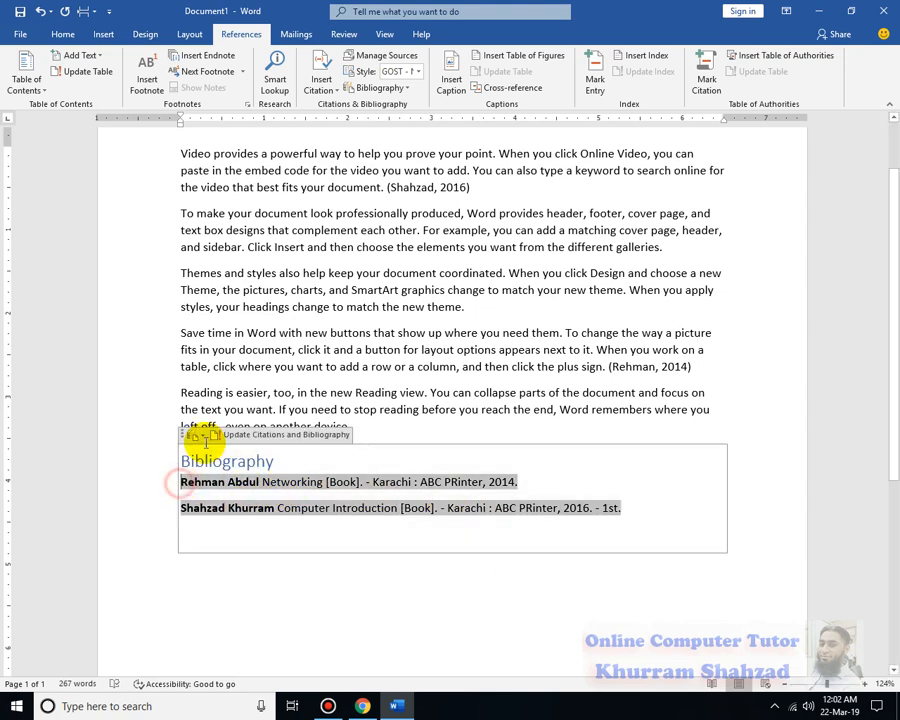
left_click(420, 73)
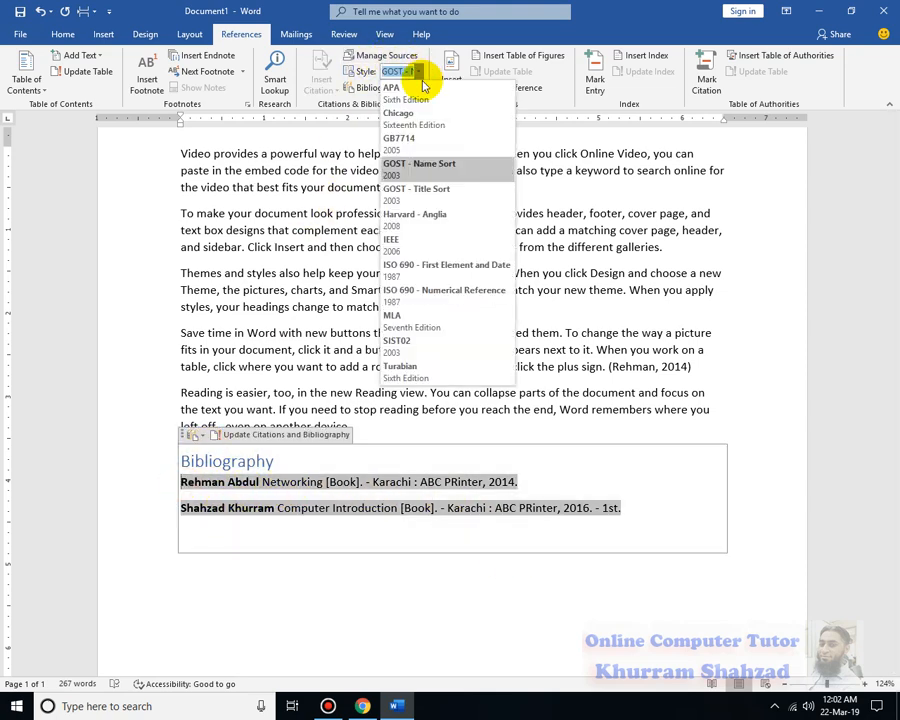
left_click(438, 121)
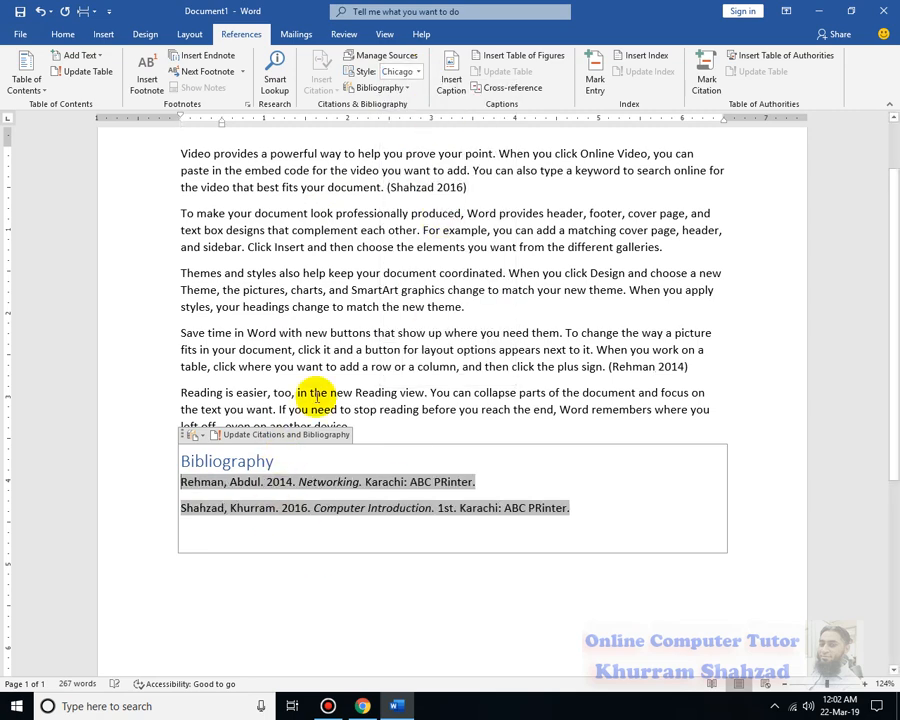
left_click(420, 78)
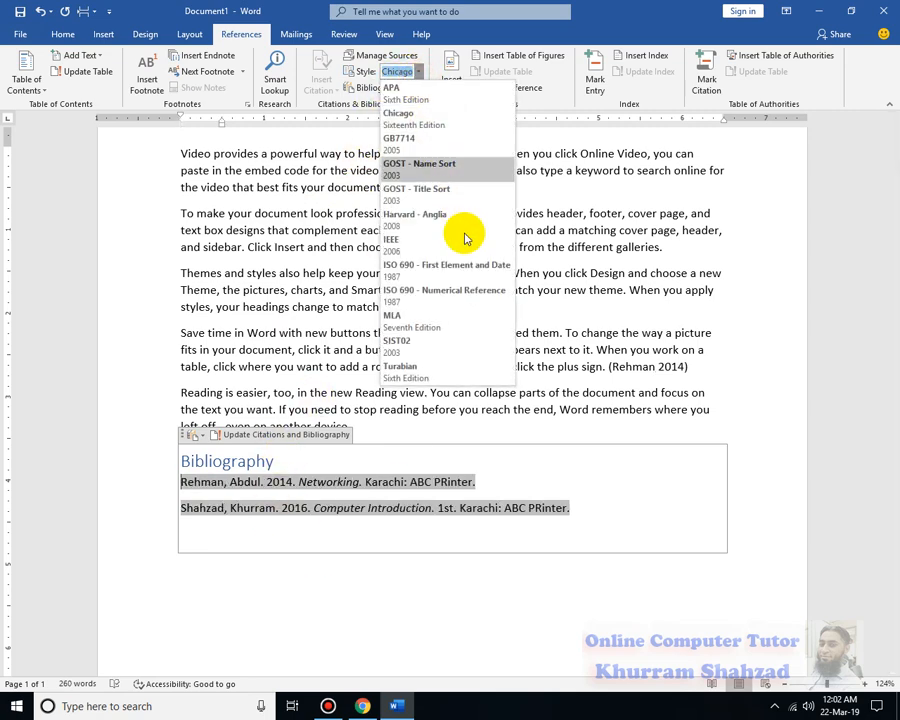
left_click(474, 276)
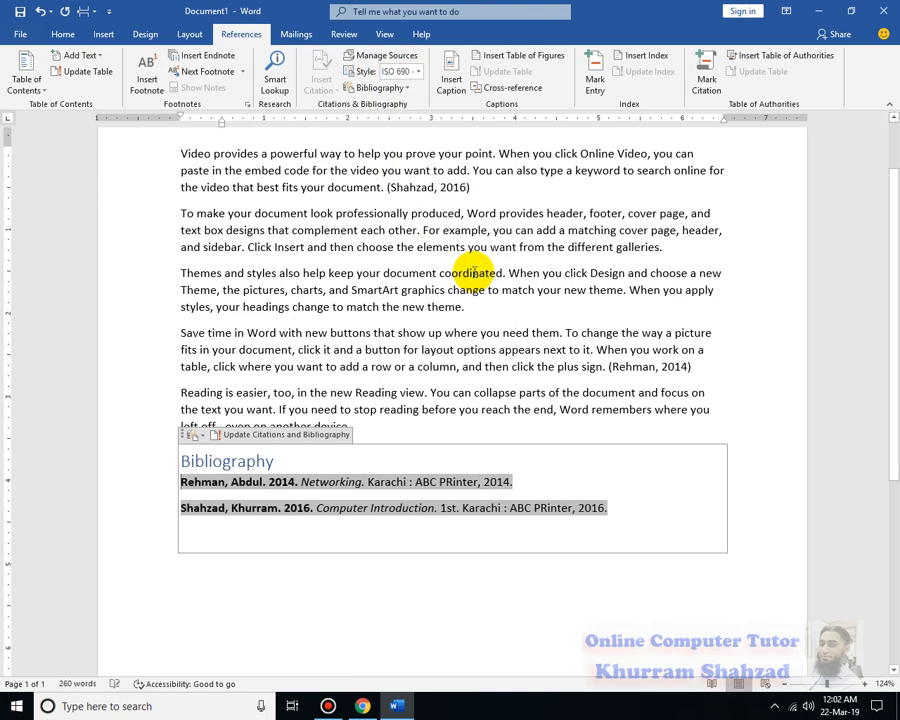
left_click(420, 76)
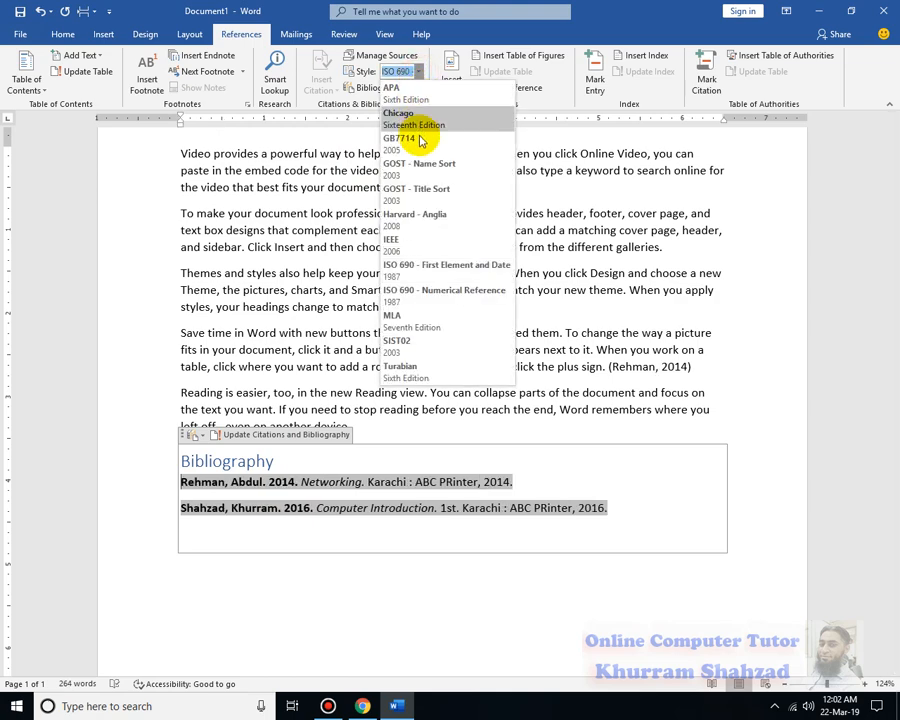
left_click(462, 372)
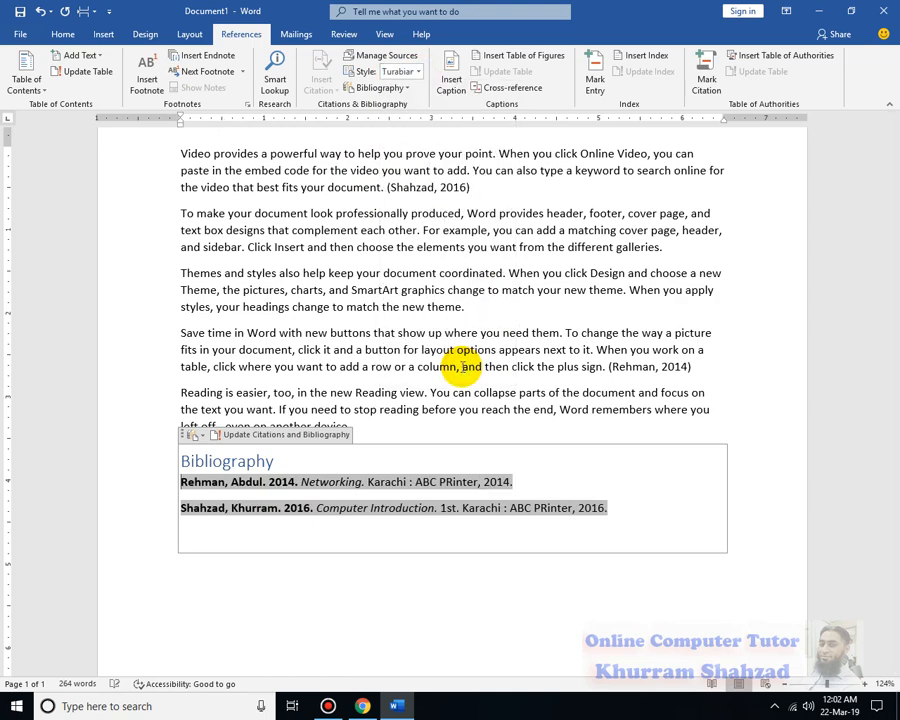
left_click(371, 55)
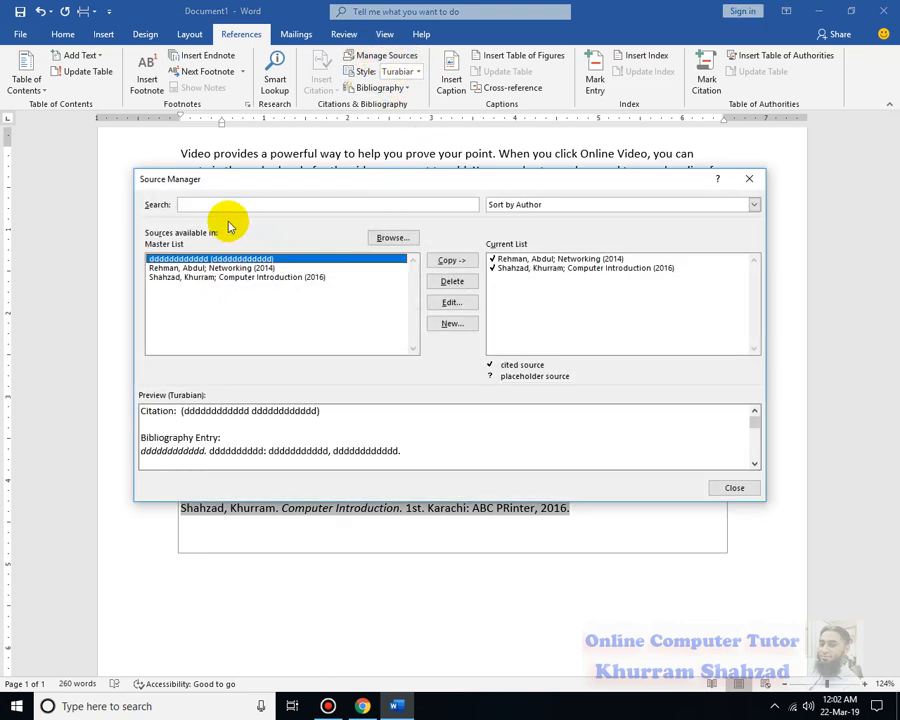
- Preview the Rehman and Shahzad book sources in Source Manager
left_click(226, 268)
left_click(230, 277)
left_click(232, 270)
left_click(222, 276)
left_click(225, 267)
left_click(221, 276)
- Delete the dddd junk source from both the current list and the Master List
left_click(234, 258)
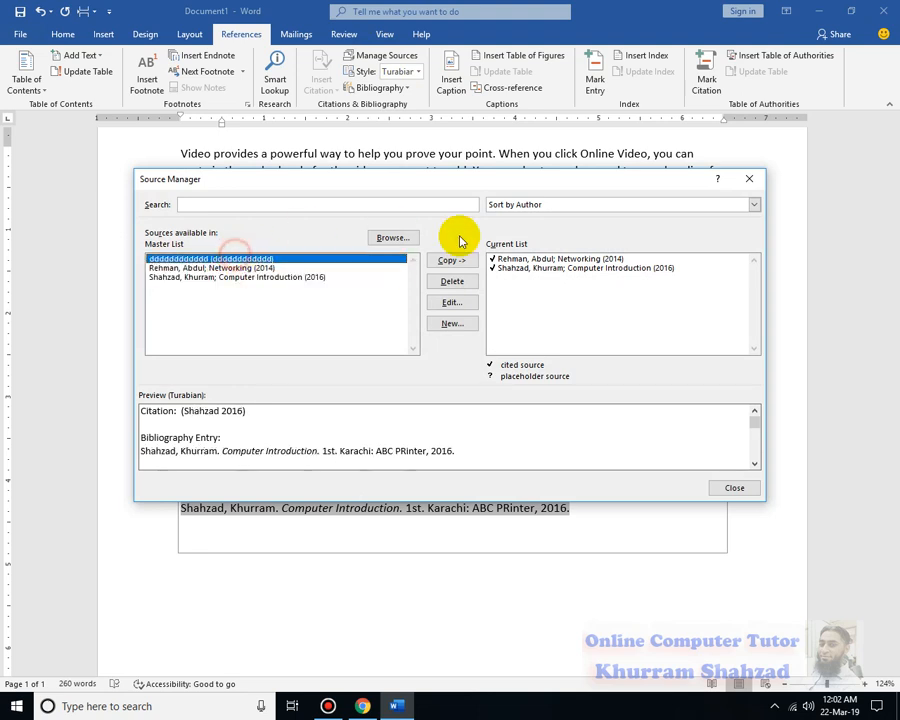
left_click(440, 264)
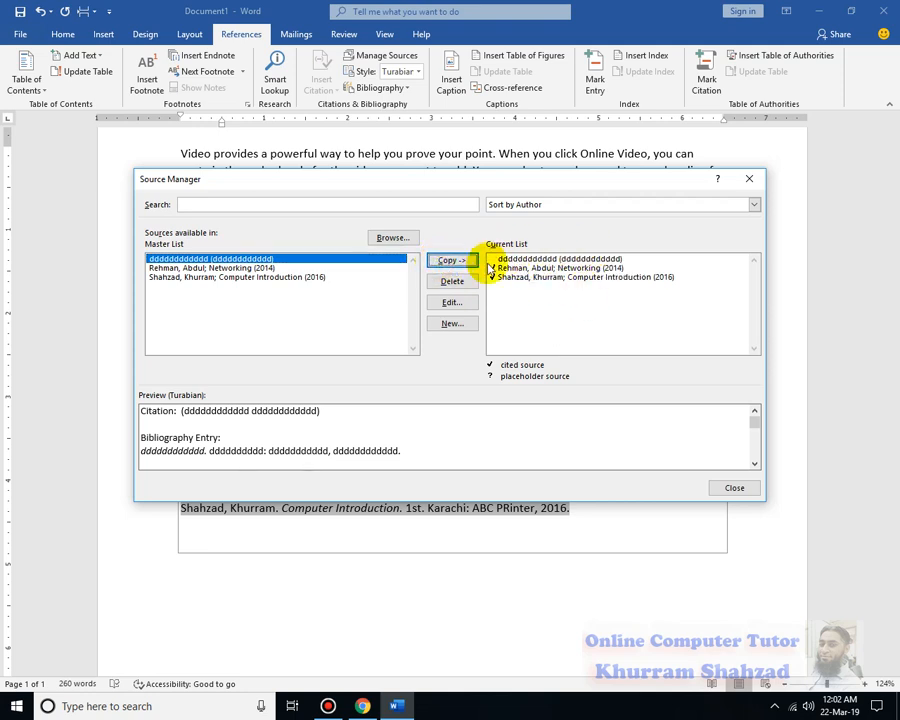
left_click(497, 260)
left_click(453, 282)
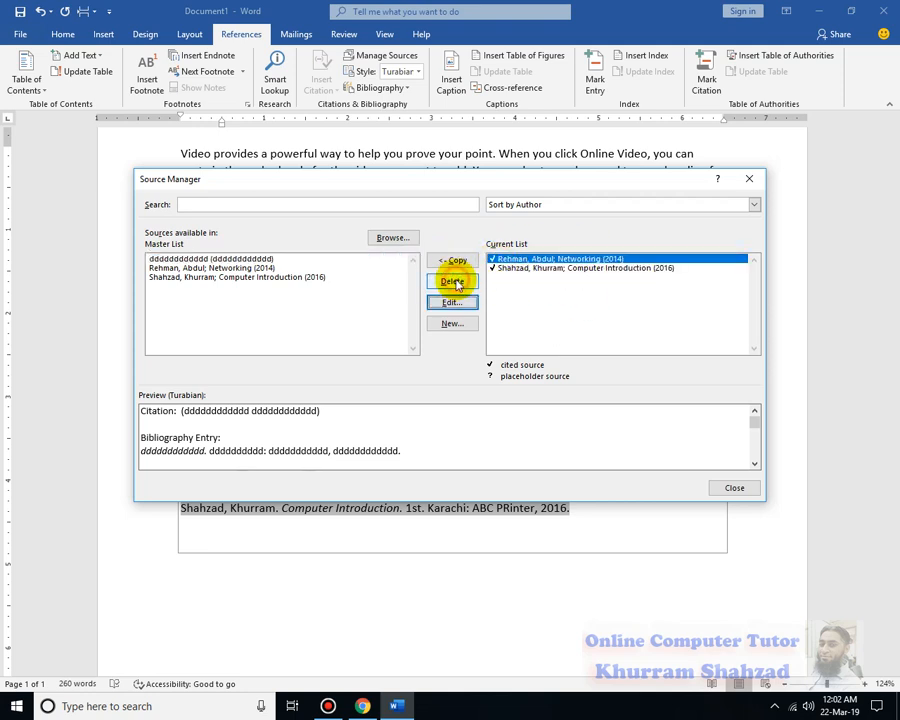
left_click(270, 258)
left_click(453, 283)
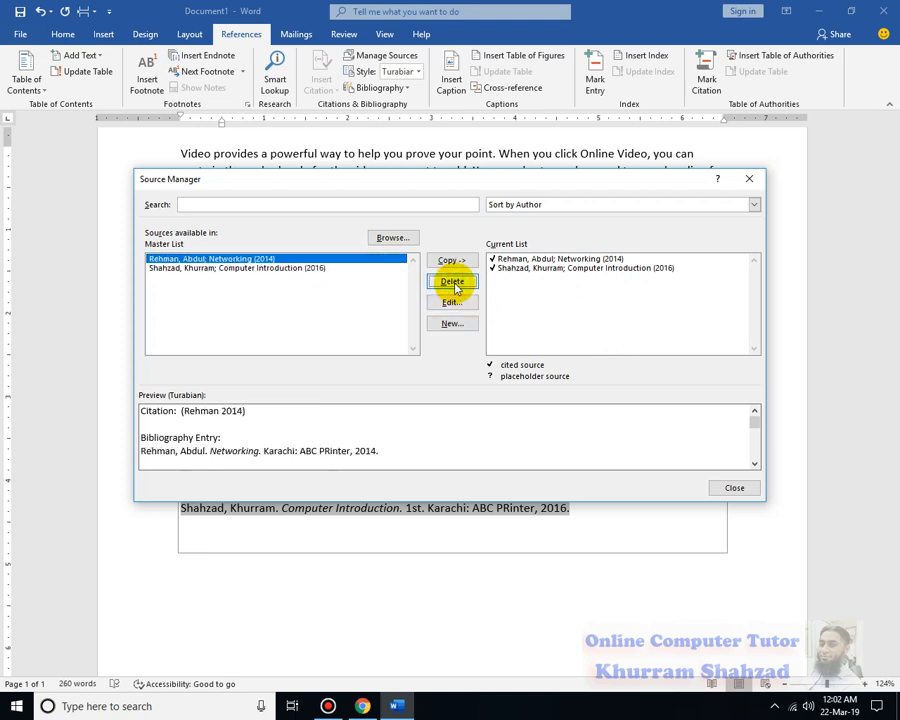
- Confirm the Shahzad book source unchanged, then close Source Manager and return to the bibliography
left_click(198, 267)
left_click(196, 259)
left_click(198, 267)
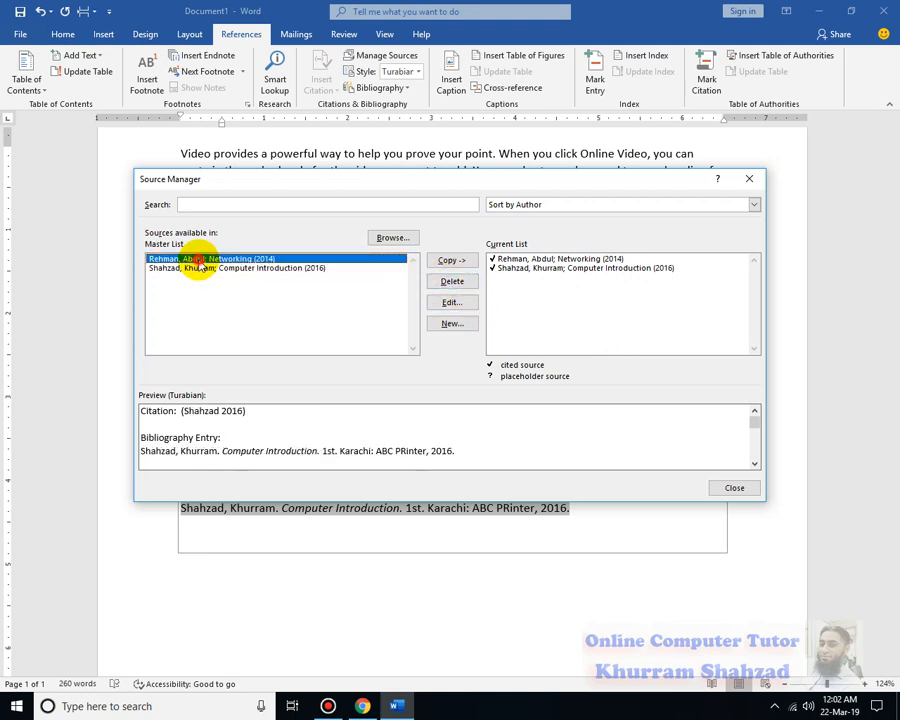
left_click(222, 259)
left_click(227, 268)
left_click(214, 259)
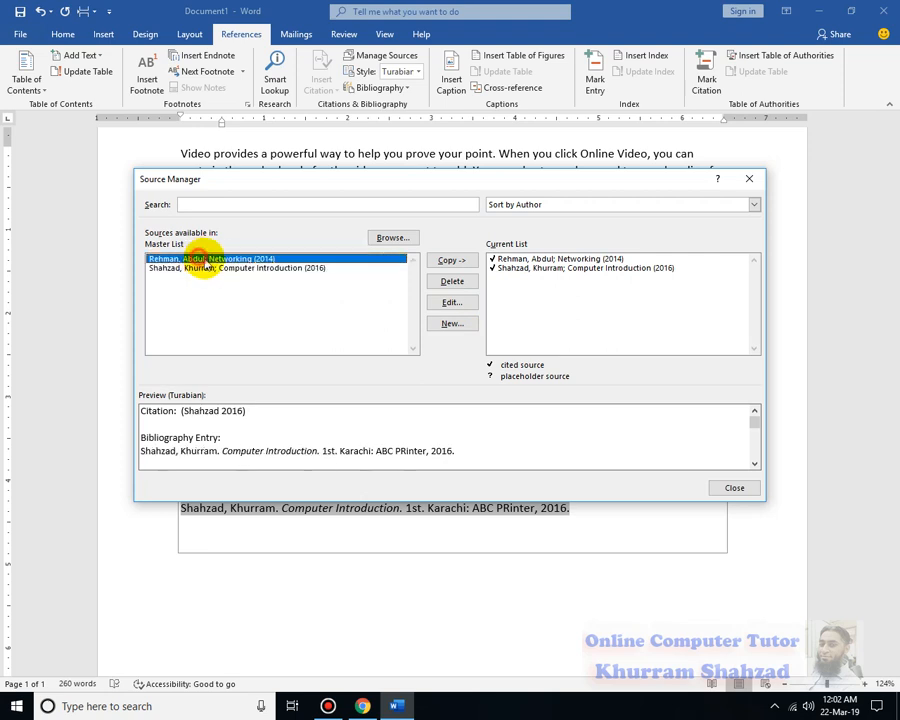
left_click(228, 268)
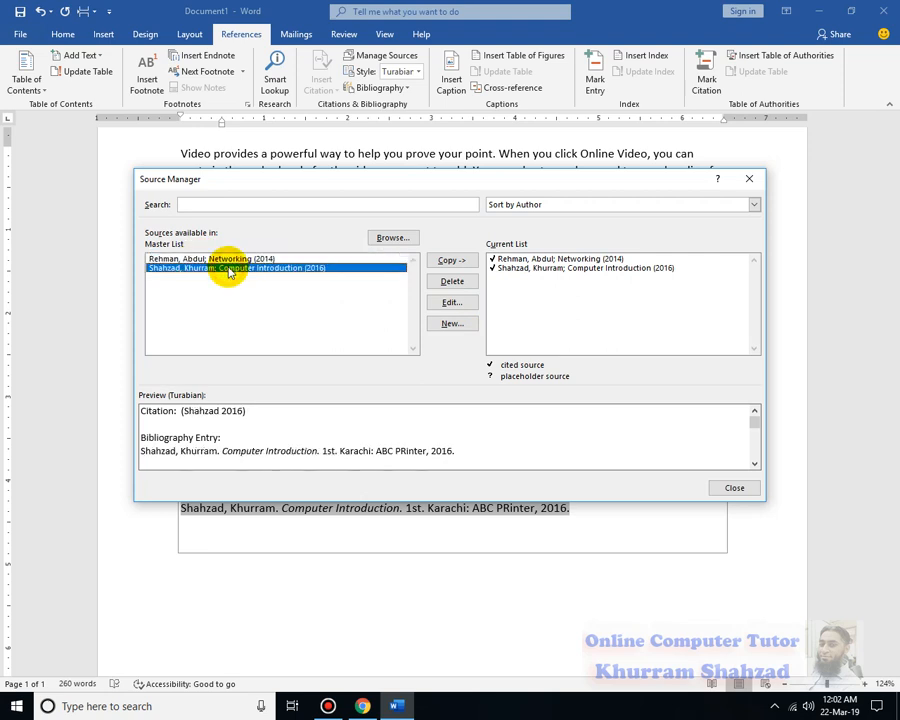
left_click(453, 310)
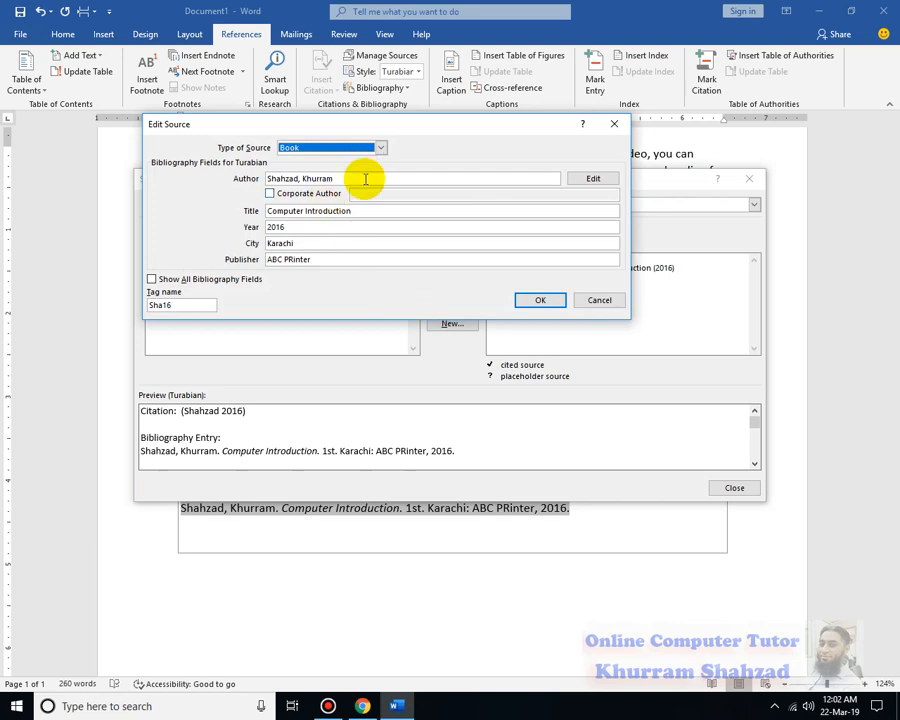
left_click(540, 300)
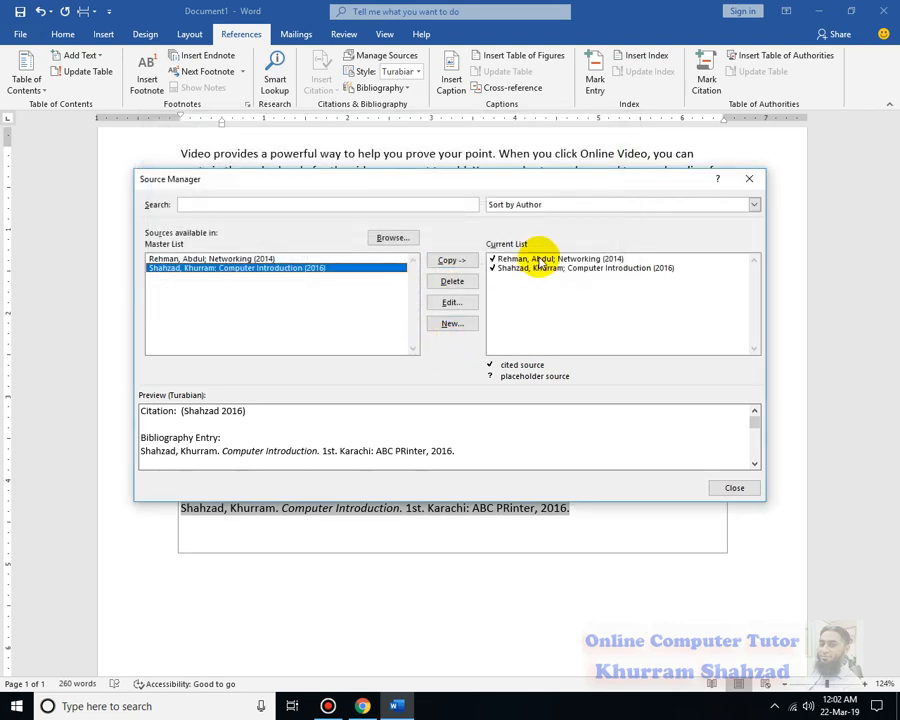
left_click(740, 488)
left_click(362, 530)
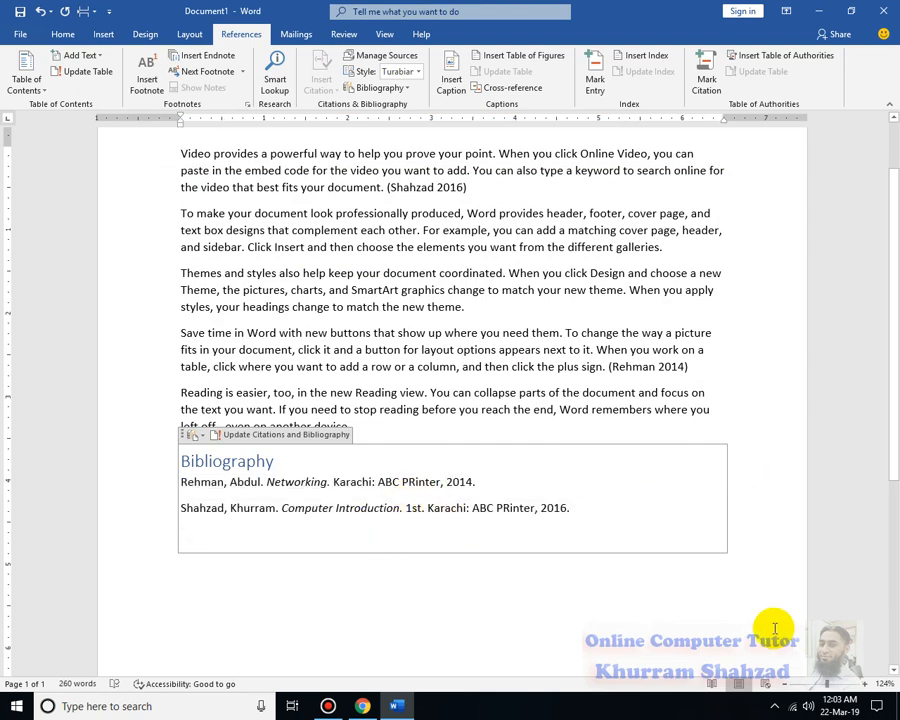
scroll(376, 539, "up", 2)
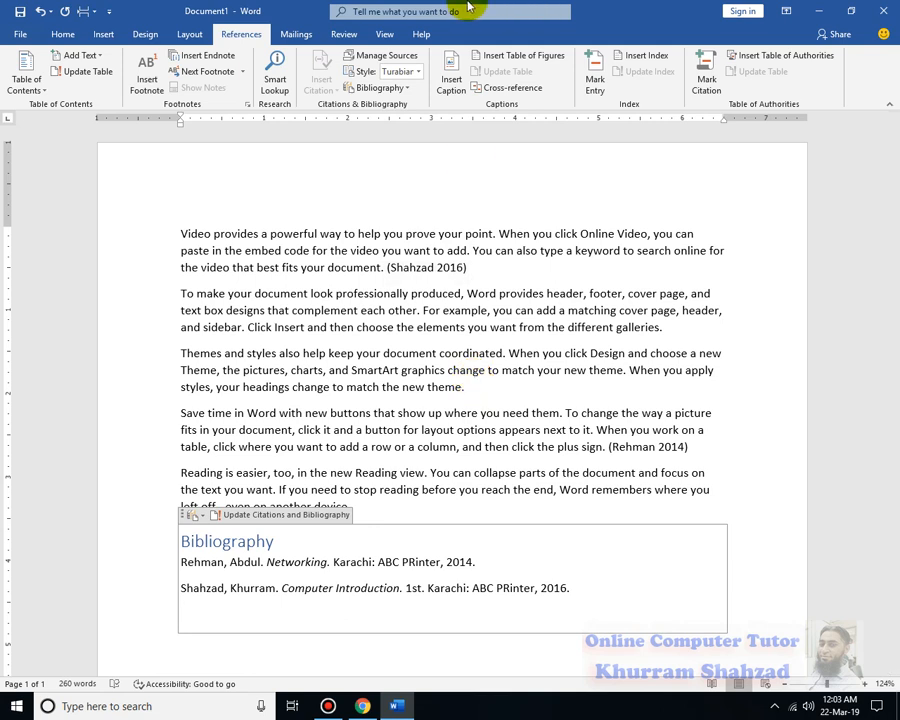
mouse_move(466, 5)
left_click(513, 11)
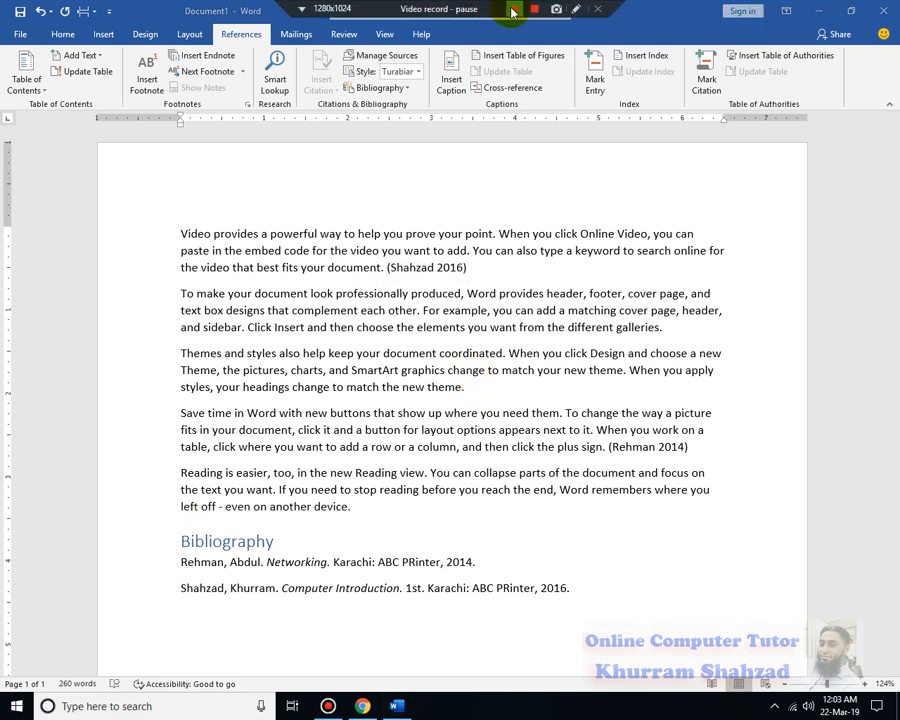